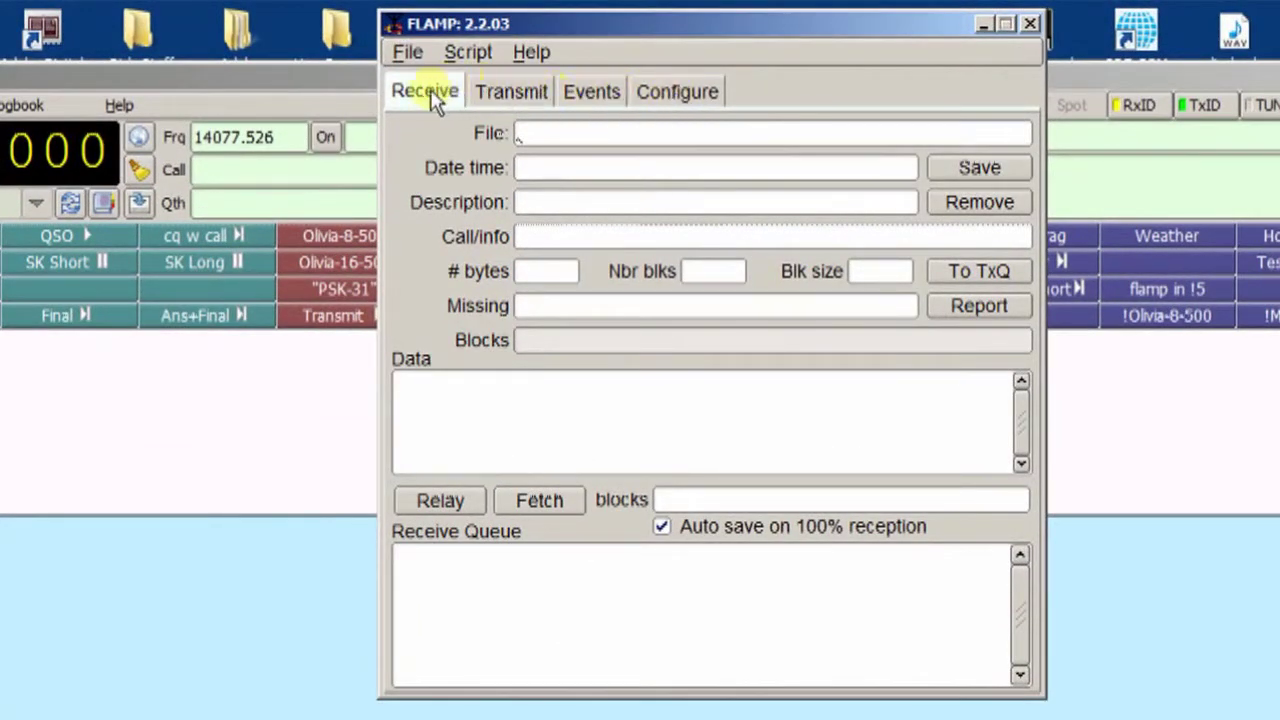
- Enable the TX/RX Interval option in FLAMP's configuration settings
{"action": "left_click", "coordinate": [500, 96]}
{"action": "left_click", "coordinate": [592, 90]}
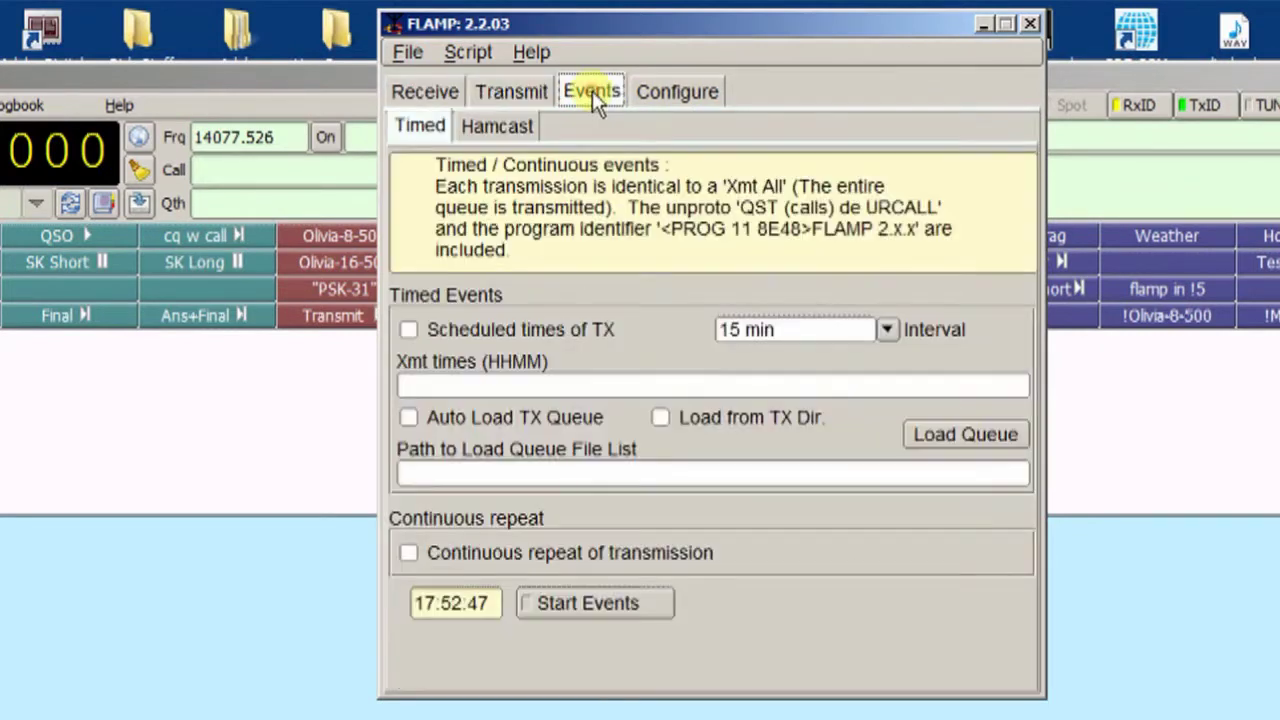
{"action": "left_click", "coordinate": [658, 90]}
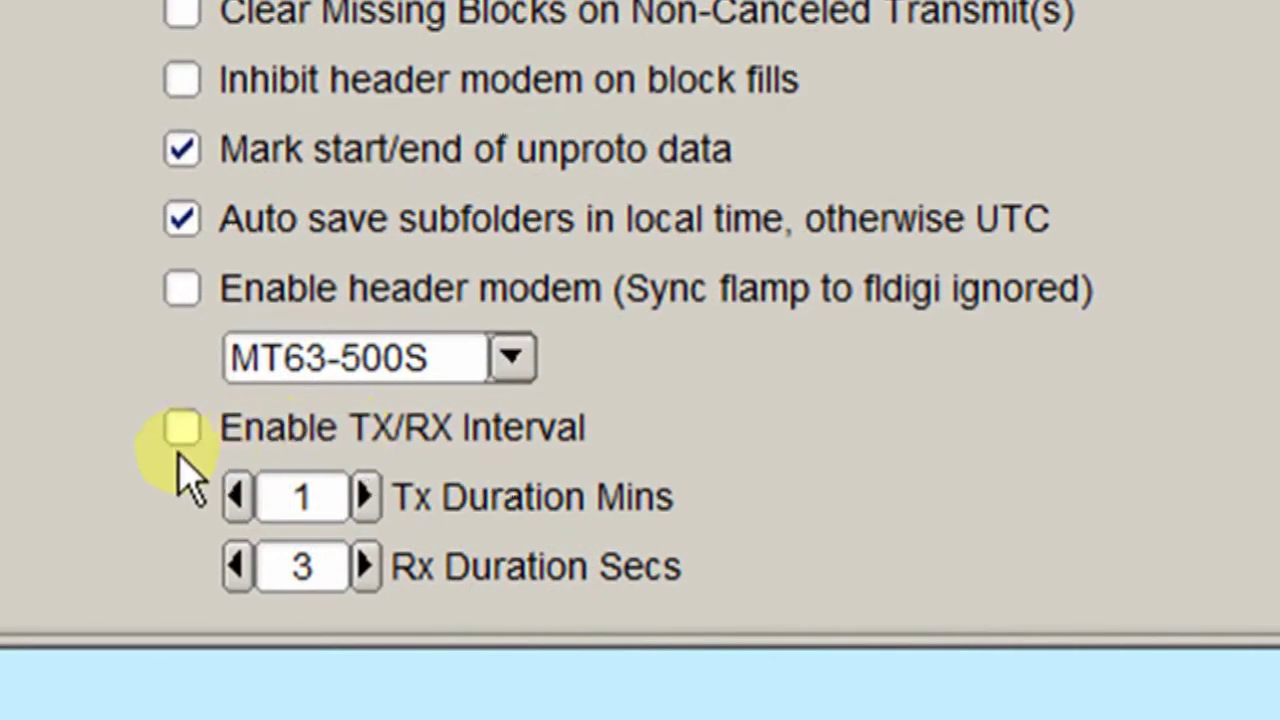
{"action": "left_click", "coordinate": [181, 444]}
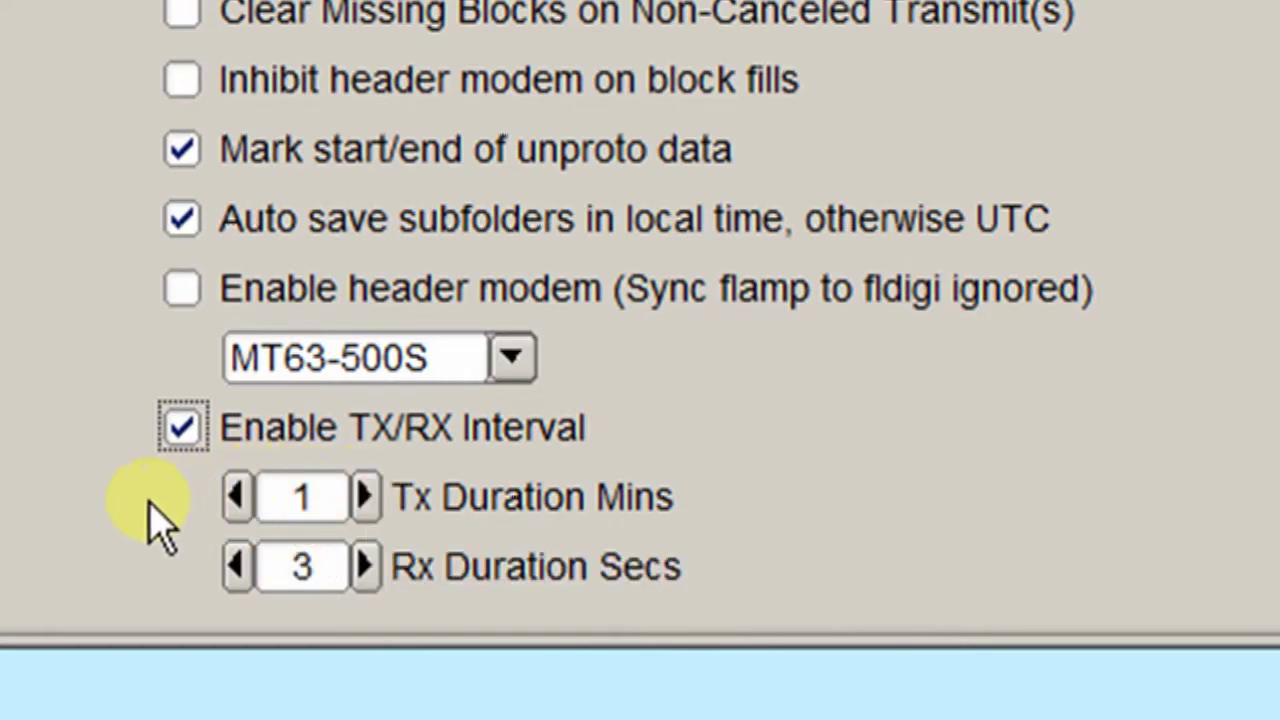
- Try an Rx duration of 5 seconds and return it to 3 seconds
{"action": "left_click", "coordinate": [365, 566]}
{"action": "left_click", "coordinate": [365, 566]}
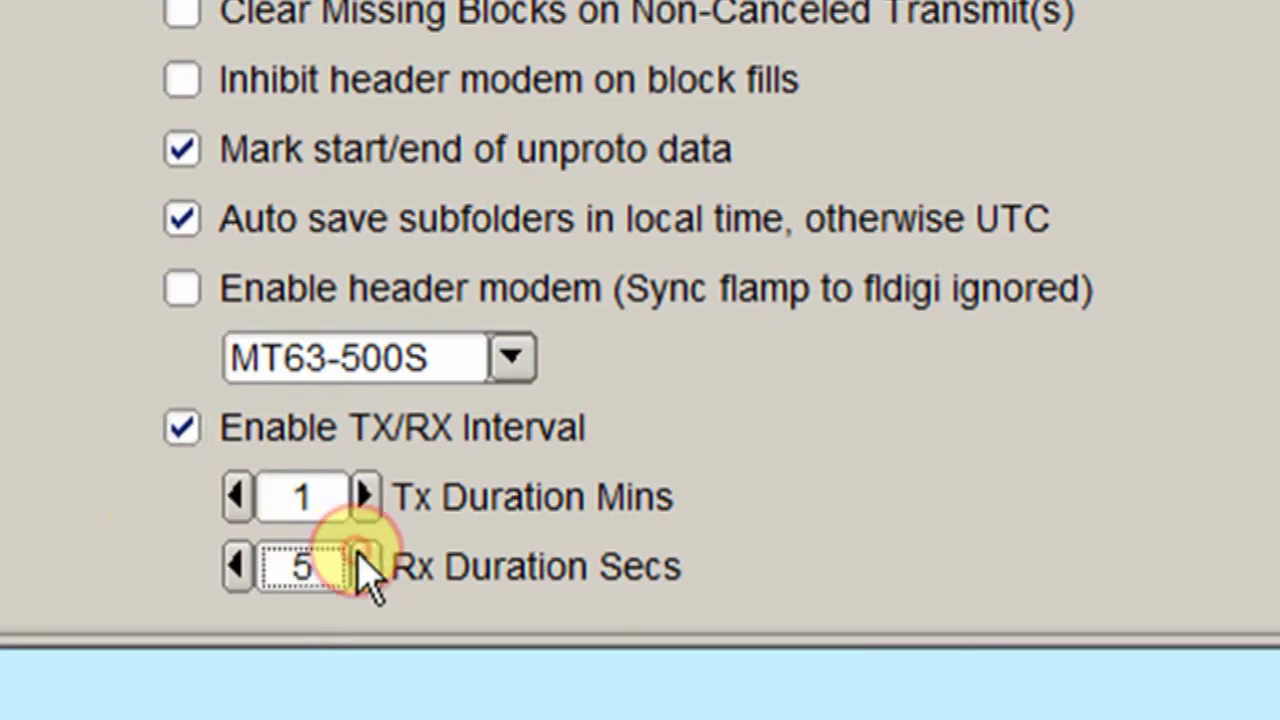
{"action": "left_click", "coordinate": [237, 566]}
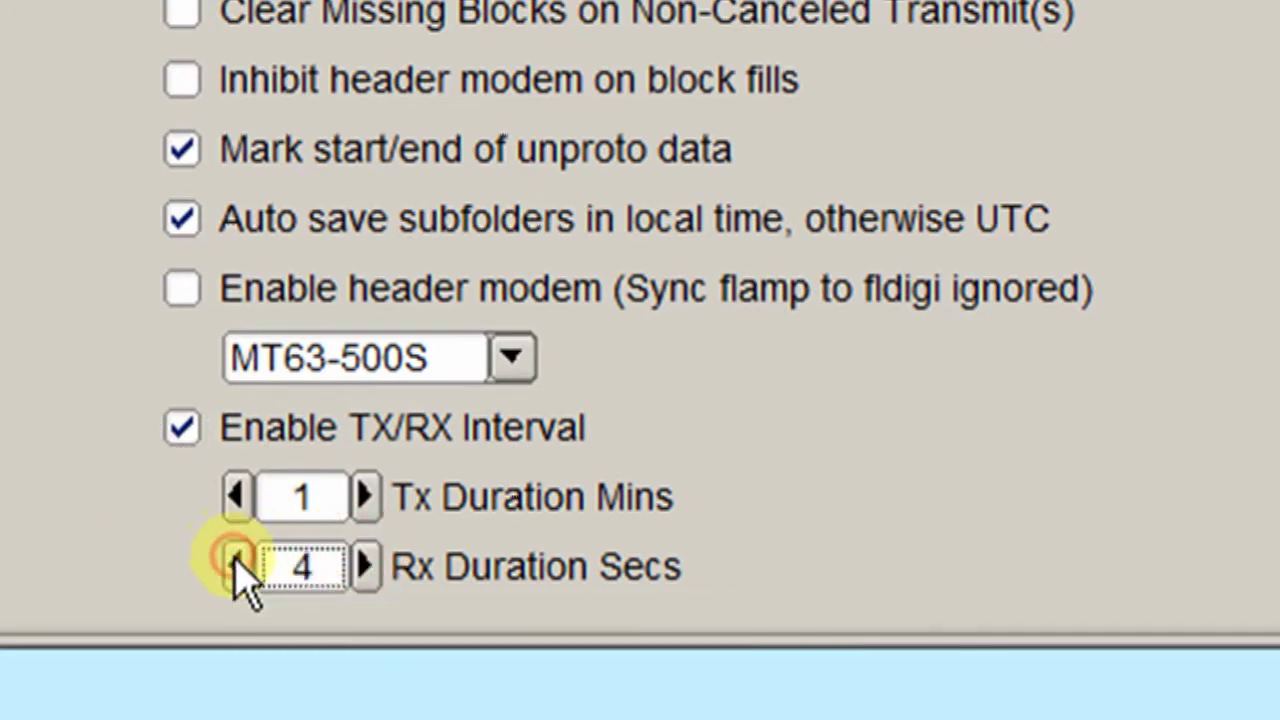
{"action": "left_click", "coordinate": [230, 566]}
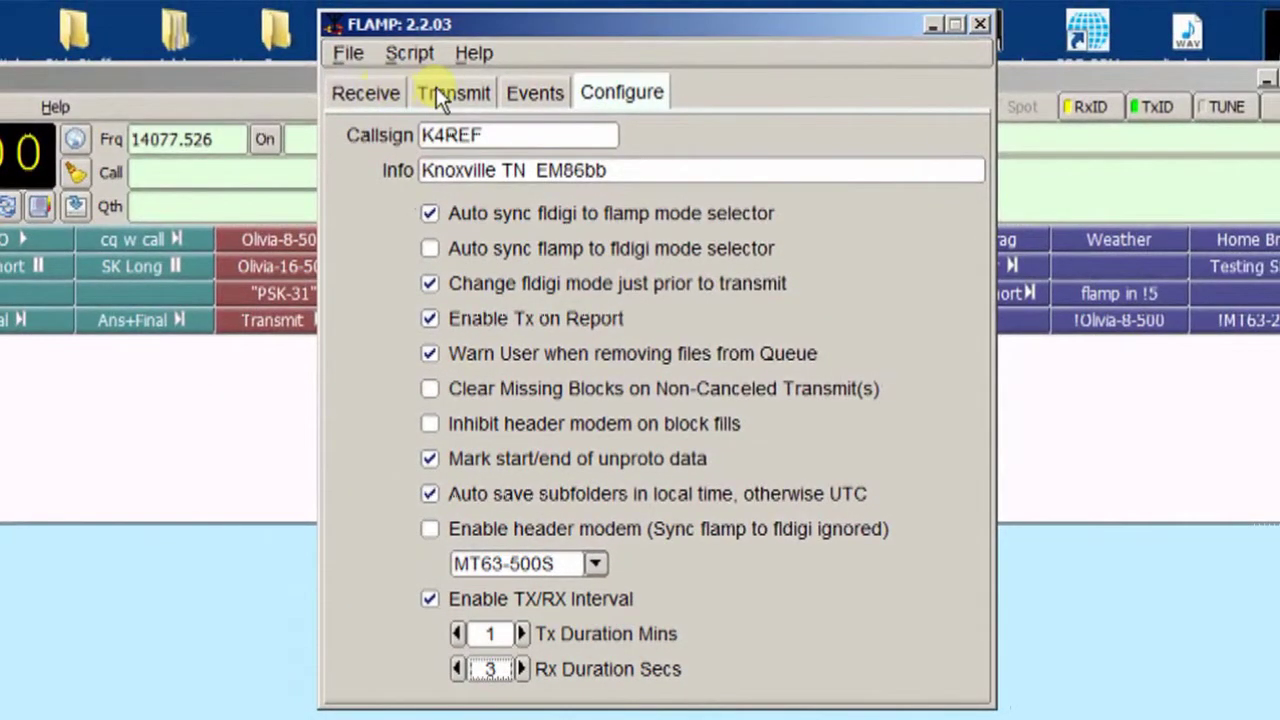
- Add "Haz WX Knoxville 328 AM EST FRI NOV 29 2013.txt" from the FLAMP SampleFiles folder to the transmit queue
{"action": "left_click", "coordinate": [436, 89]}
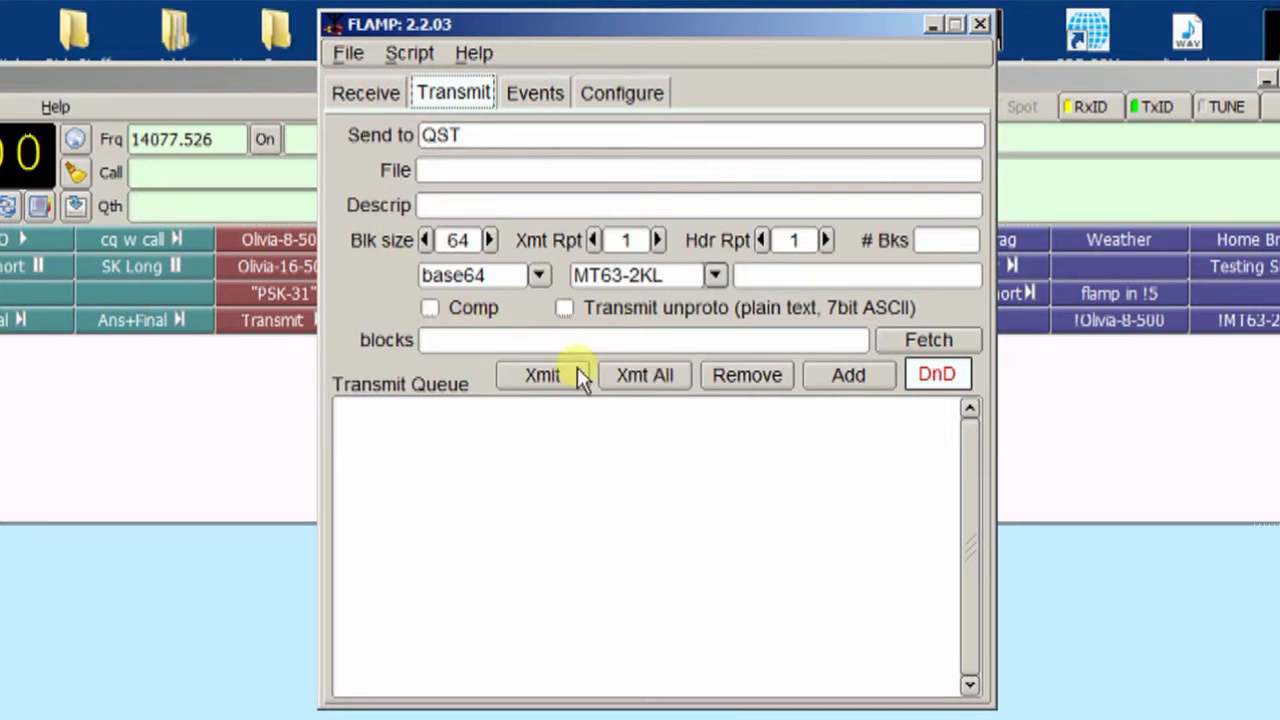
{"action": "left_click", "coordinate": [846, 371]}
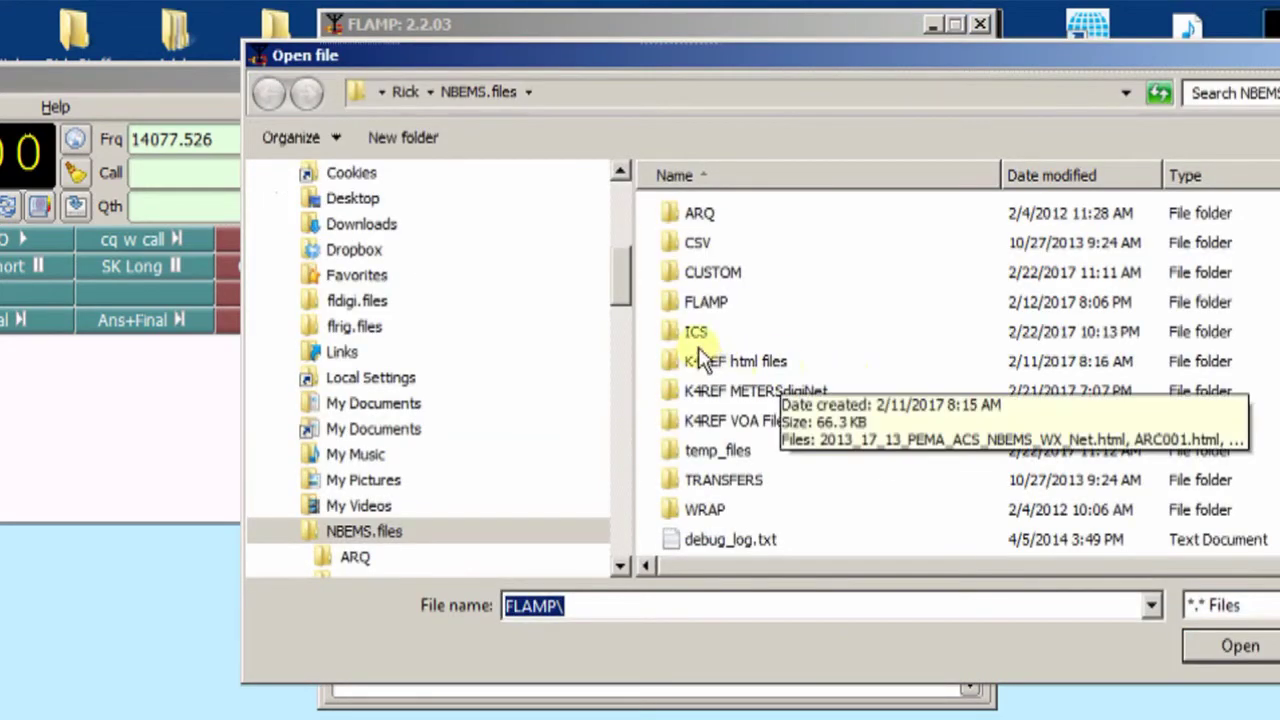
{"action": "left_click", "coordinate": [674, 294]}
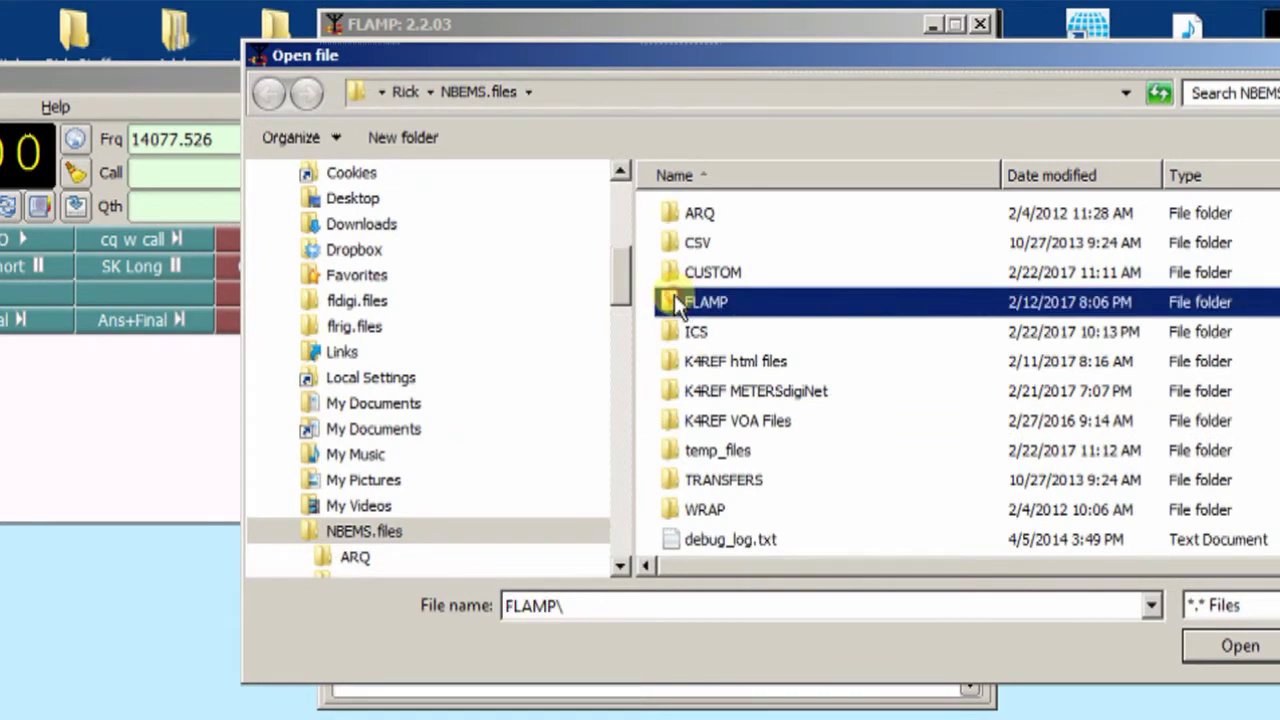
{"action": "double_click", "coordinate": [674, 294]}
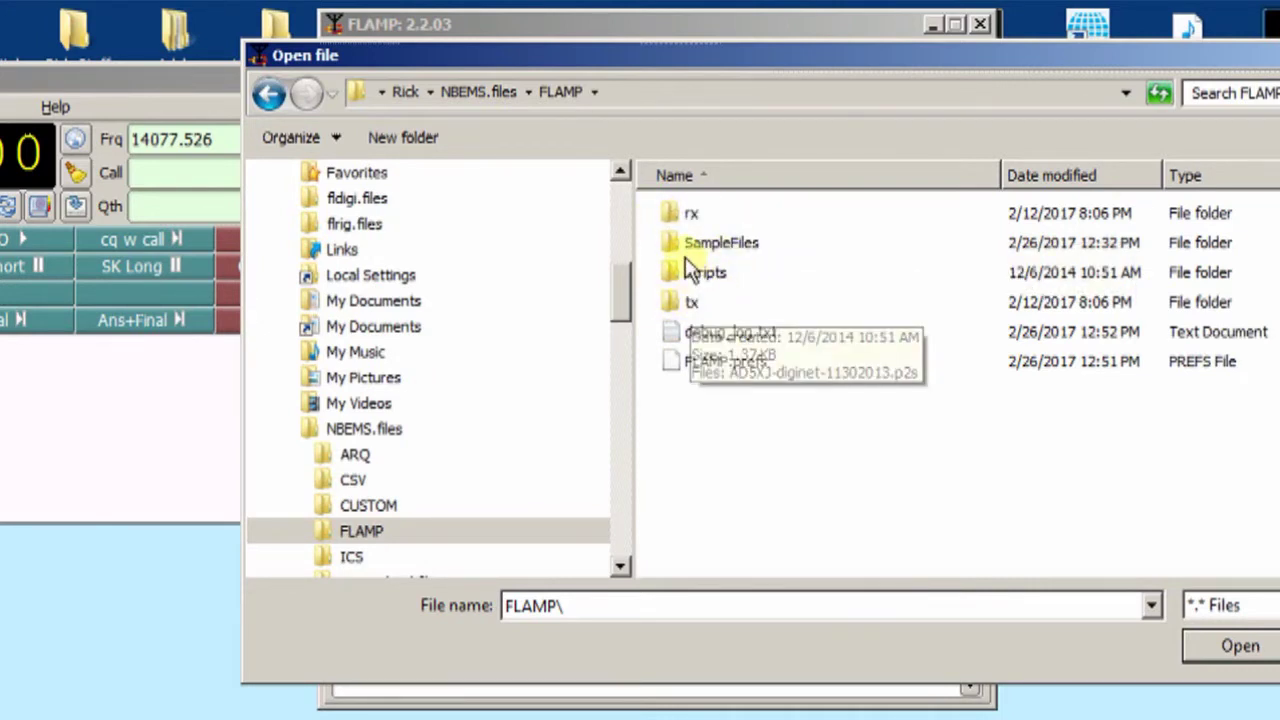
{"action": "left_click", "coordinate": [688, 250]}
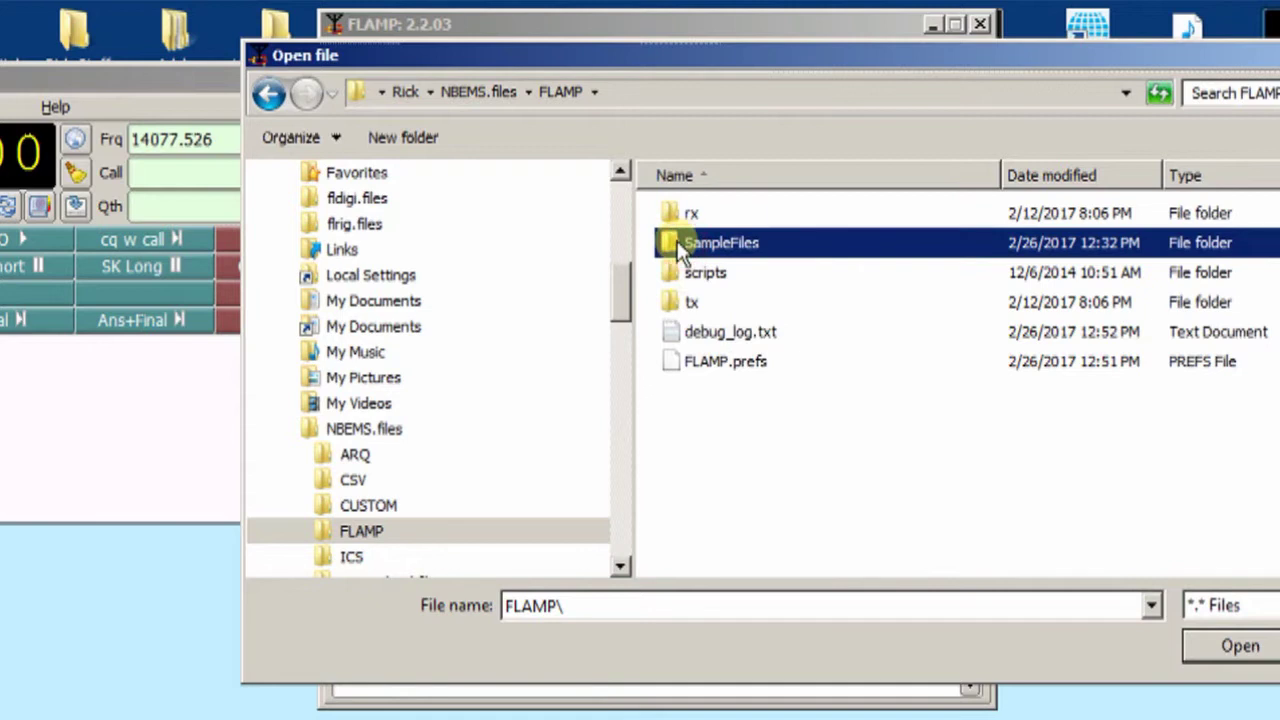
{"action": "double_click", "coordinate": [677, 241]}
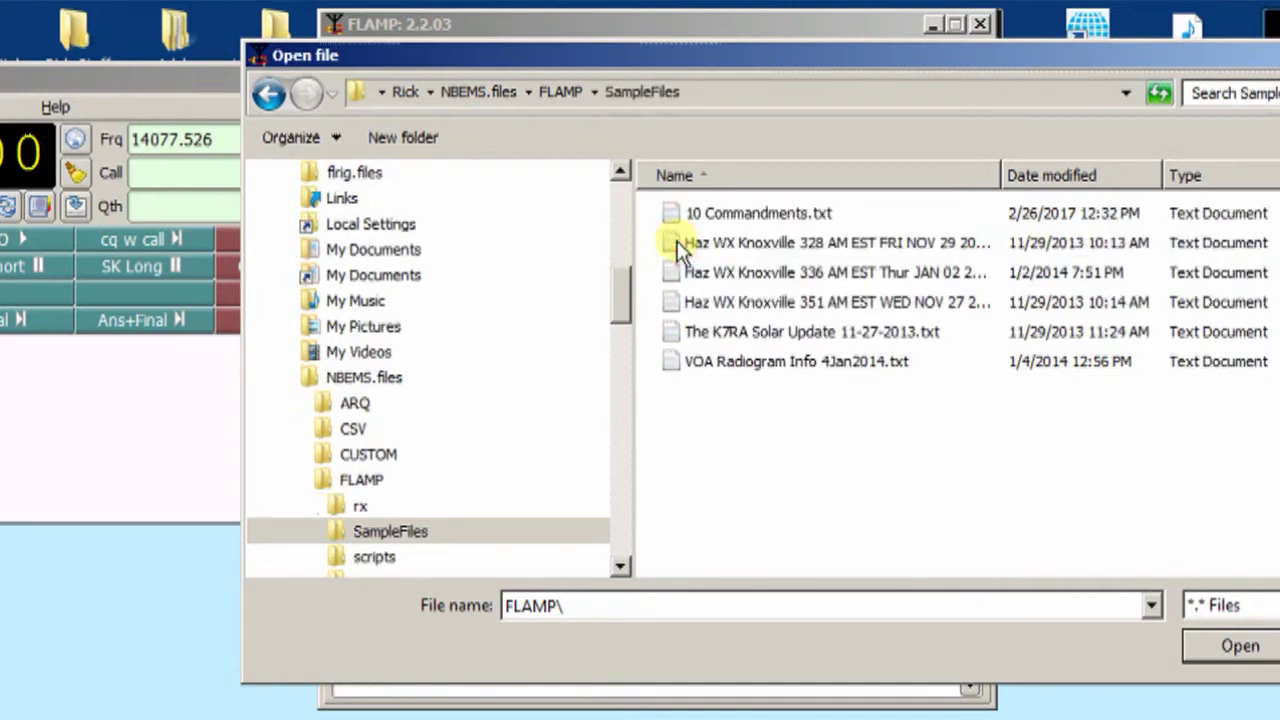
{"action": "left_click", "coordinate": [690, 248]}
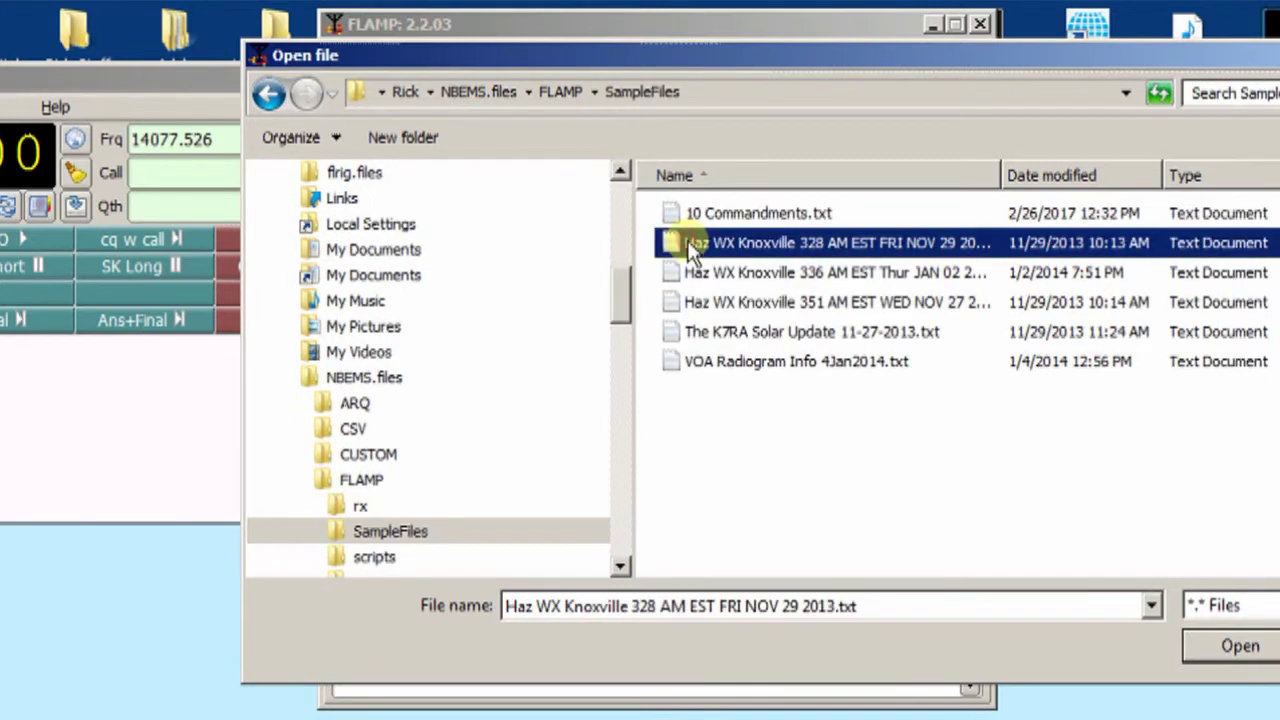
{"action": "left_click", "coordinate": [1201, 640]}
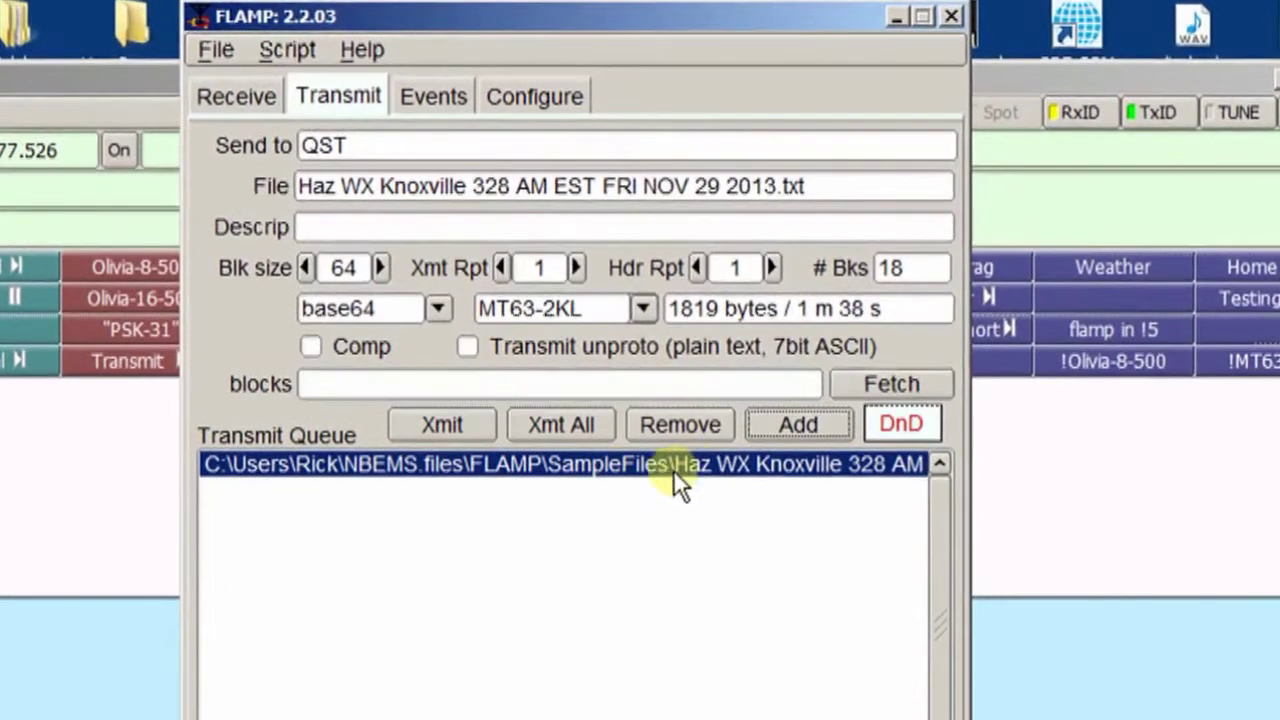
- Add "10 Commandments.txt" from the SampleFiles folder as a second file in the transmit queue
{"action": "left_click", "coordinate": [795, 428]}
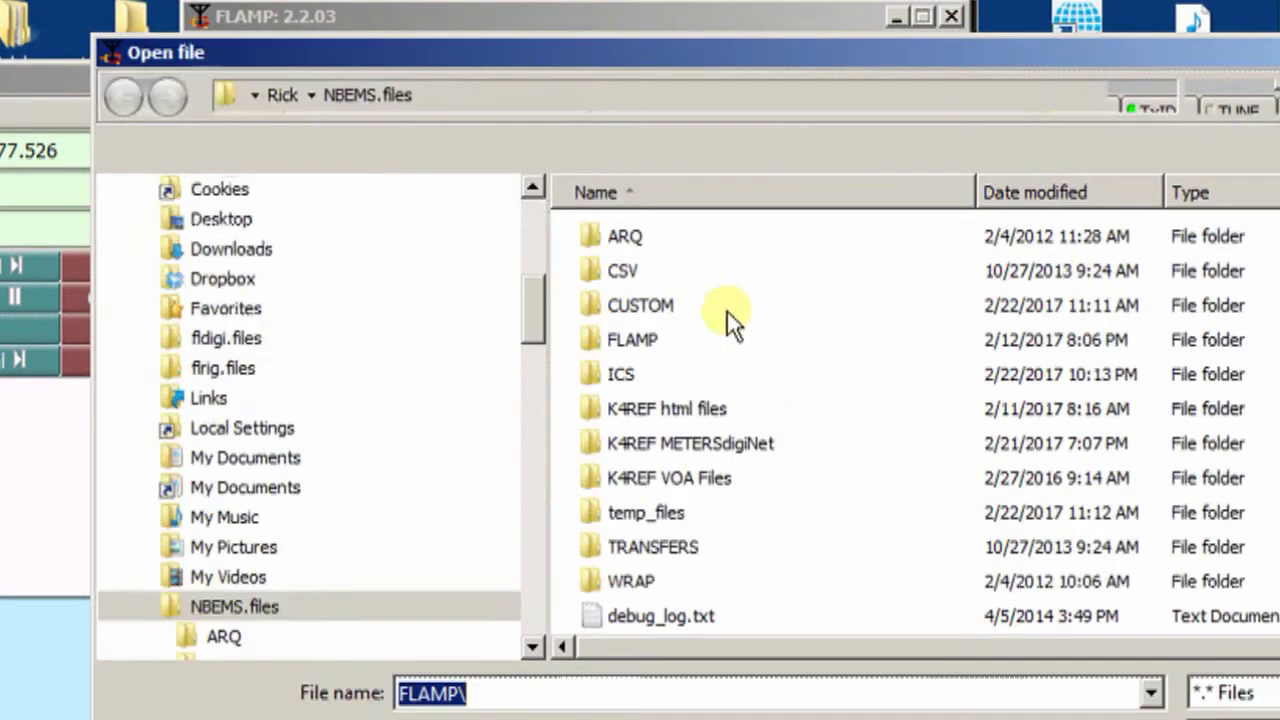
{"action": "double_click", "coordinate": [594, 338]}
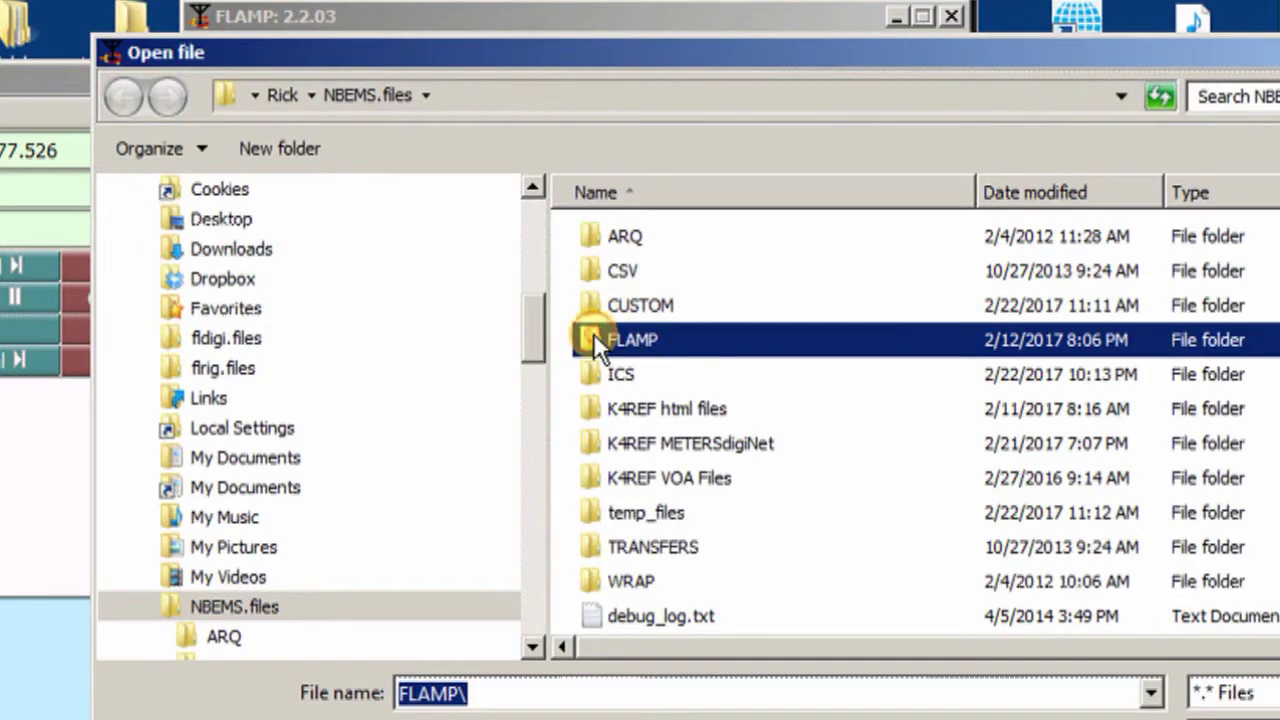
{"action": "double_click", "coordinate": [605, 271]}
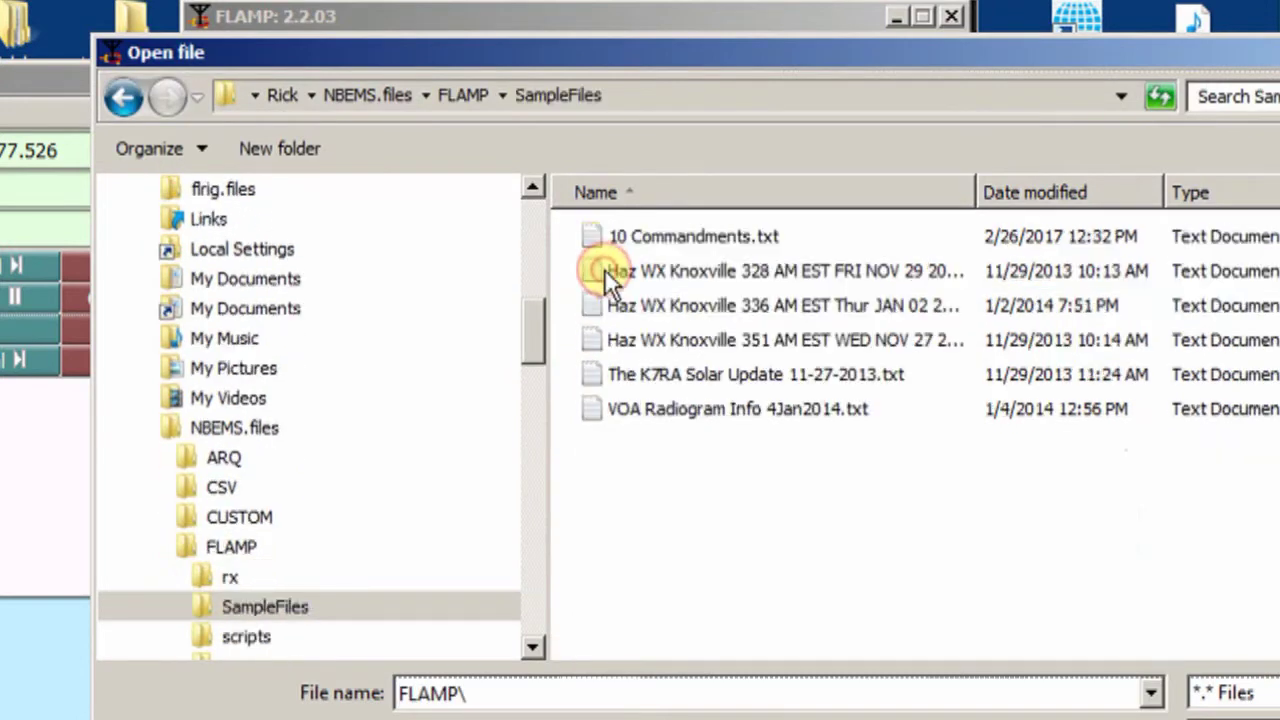
{"action": "left_click", "coordinate": [623, 237]}
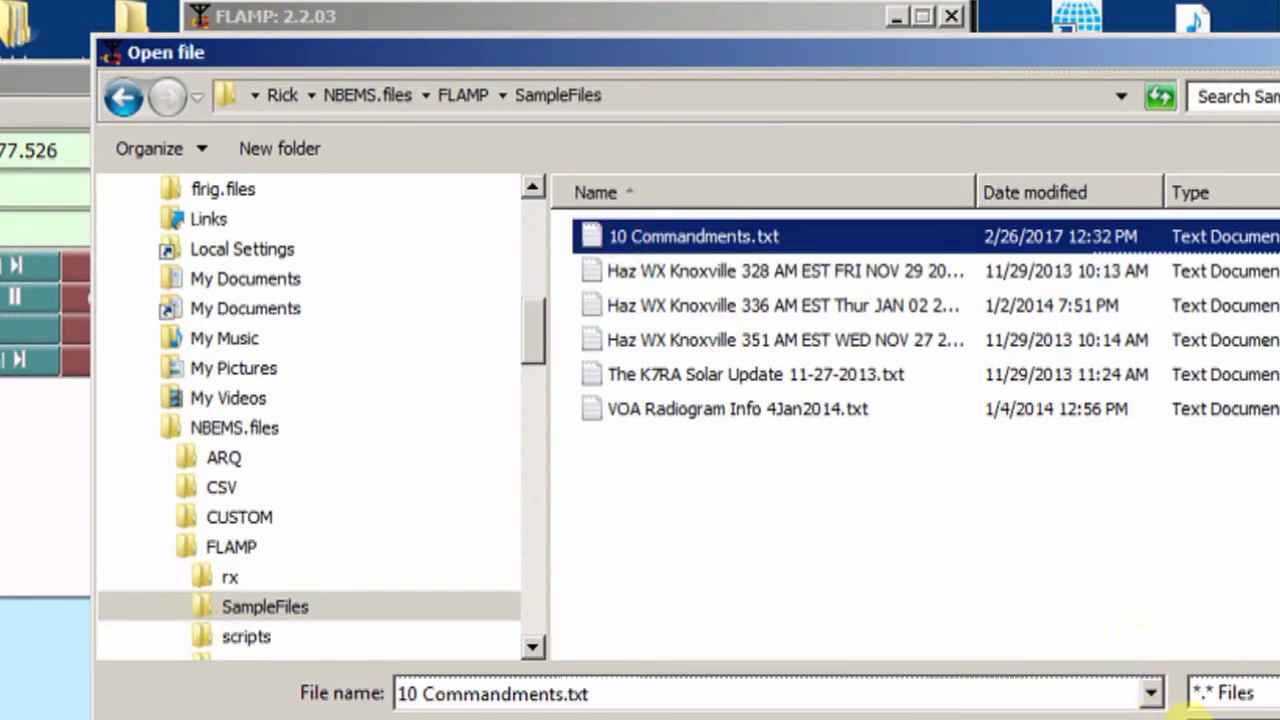
{"action": "left_click", "coordinate": [1205, 716]}
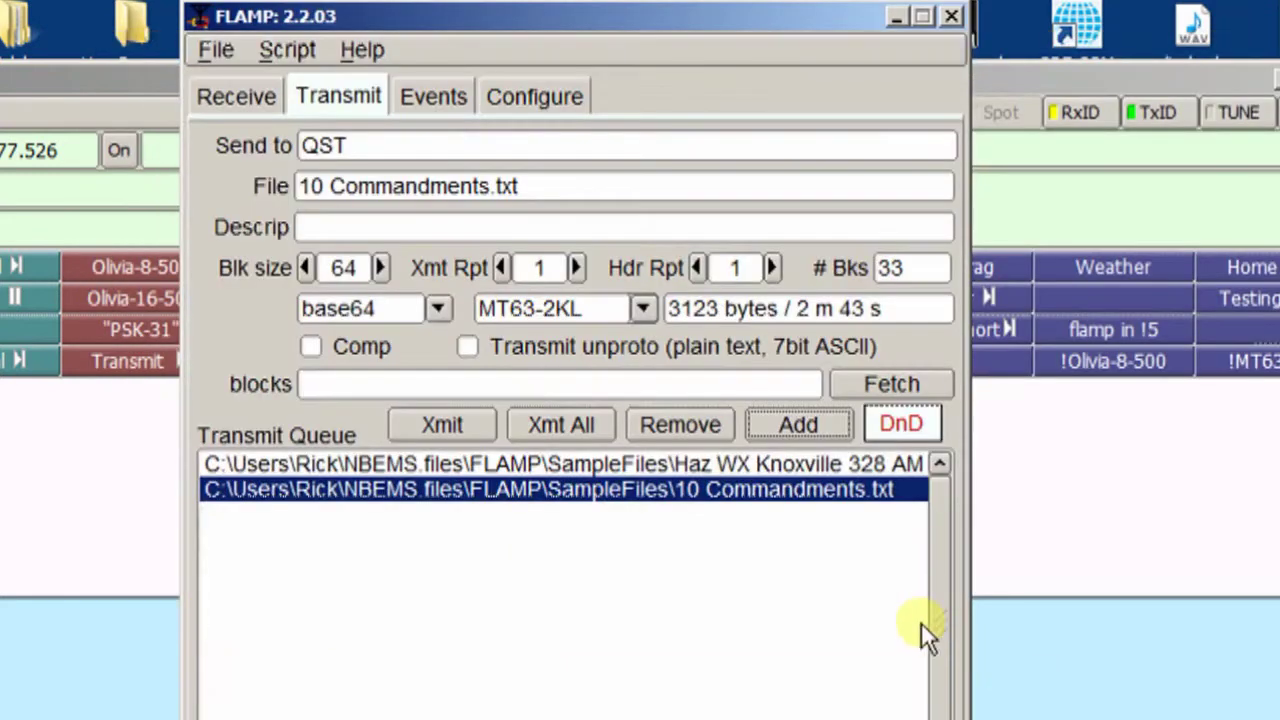
- Compare the transmit details of both queued files and remove "10 Commandments.txt" from the queue
{"action": "left_click", "coordinate": [650, 465]}
{"action": "left_click", "coordinate": [647, 487]}
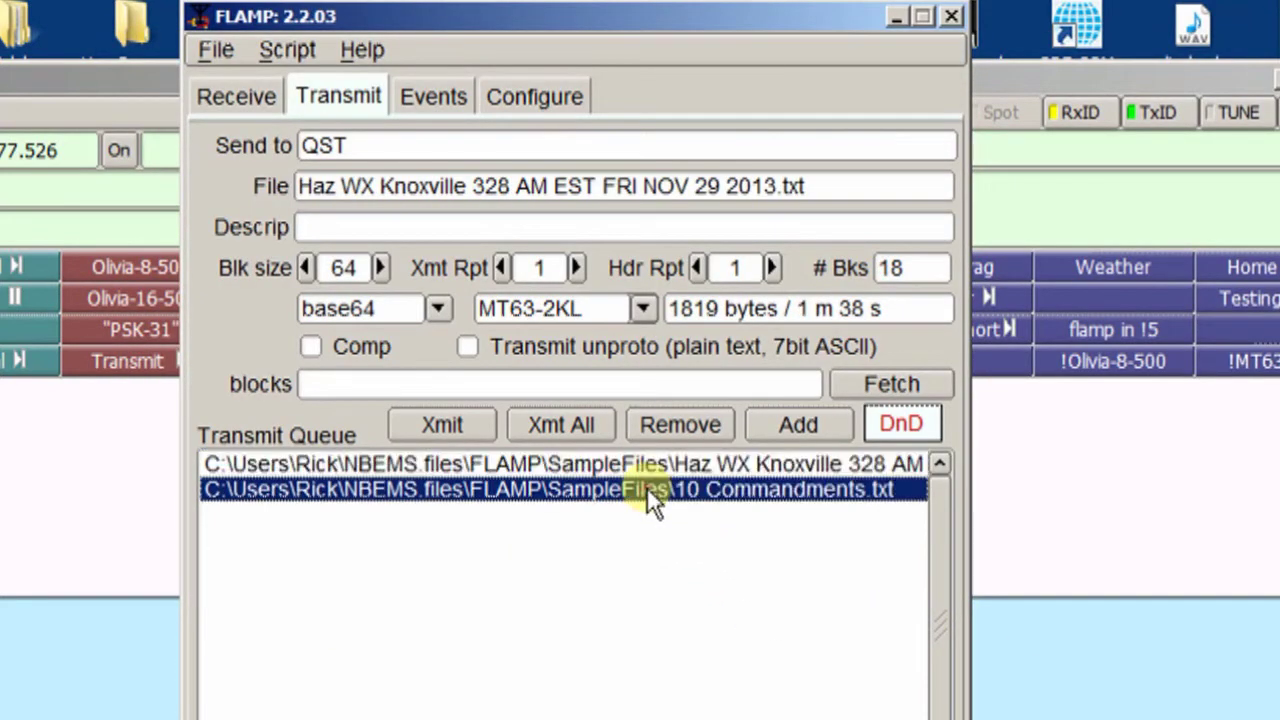
{"action": "left_click", "coordinate": [645, 467]}
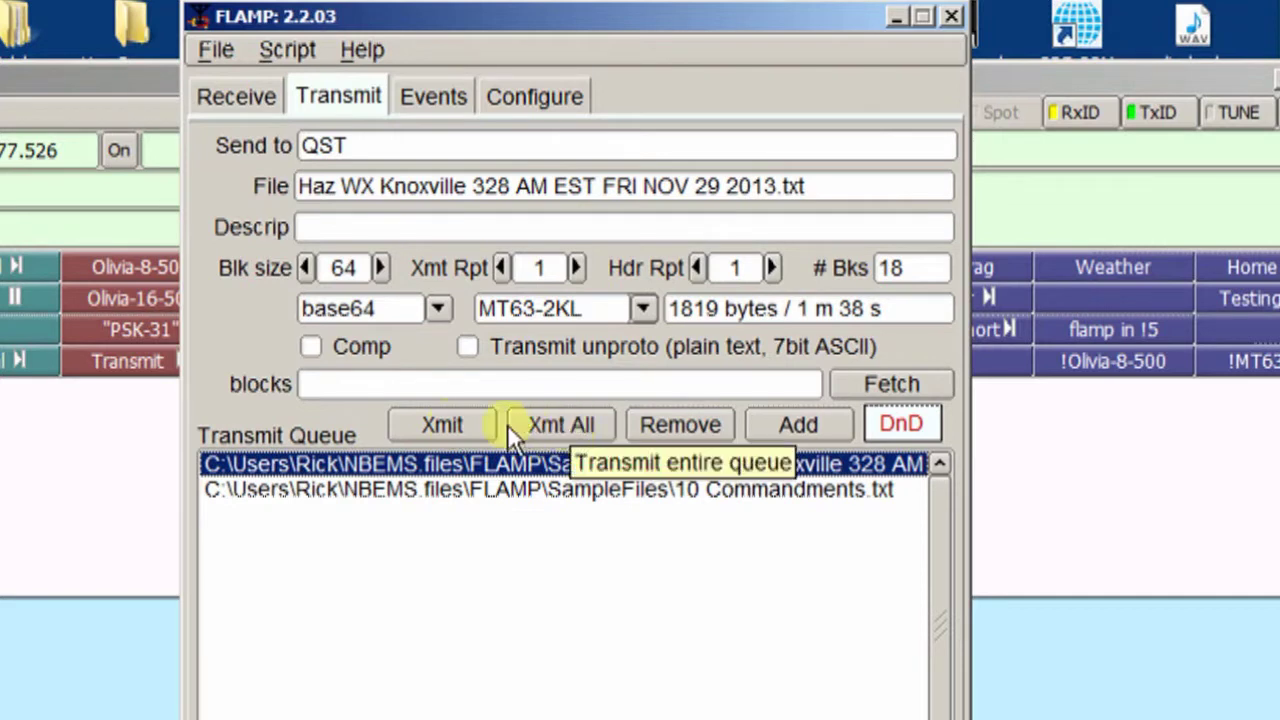
{"action": "left_click", "coordinate": [629, 489]}
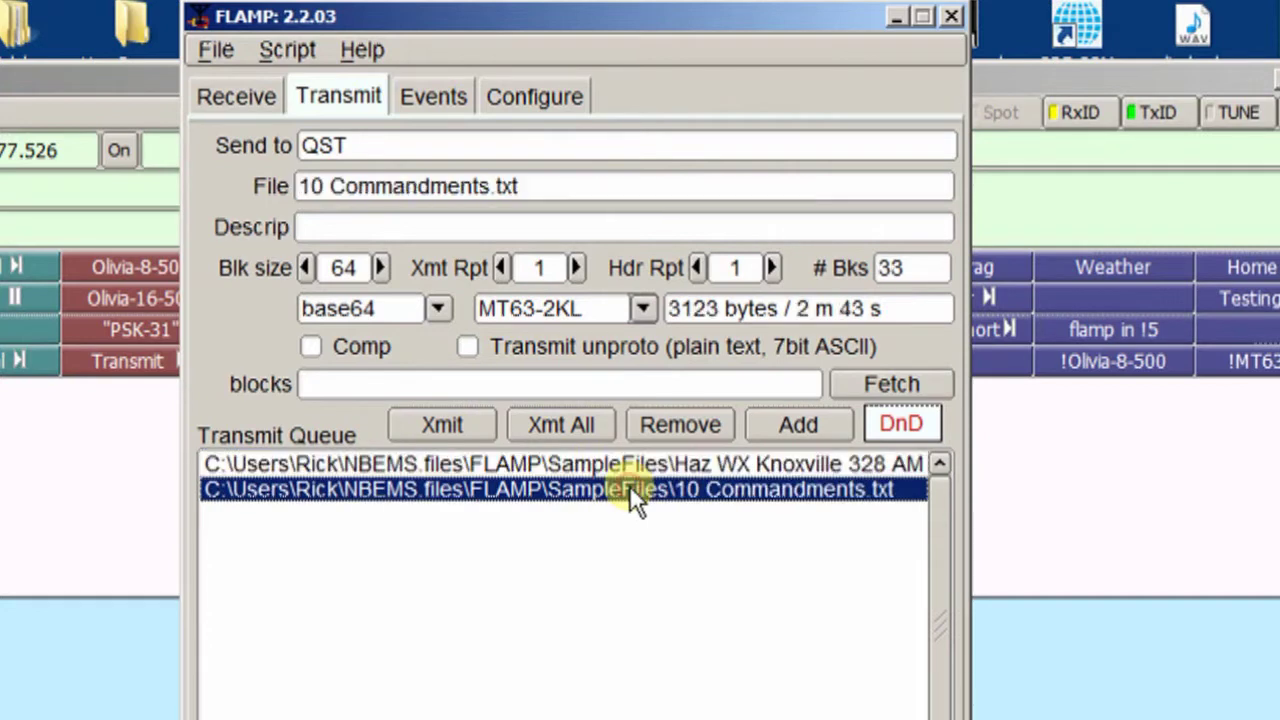
{"action": "left_click", "coordinate": [686, 430]}
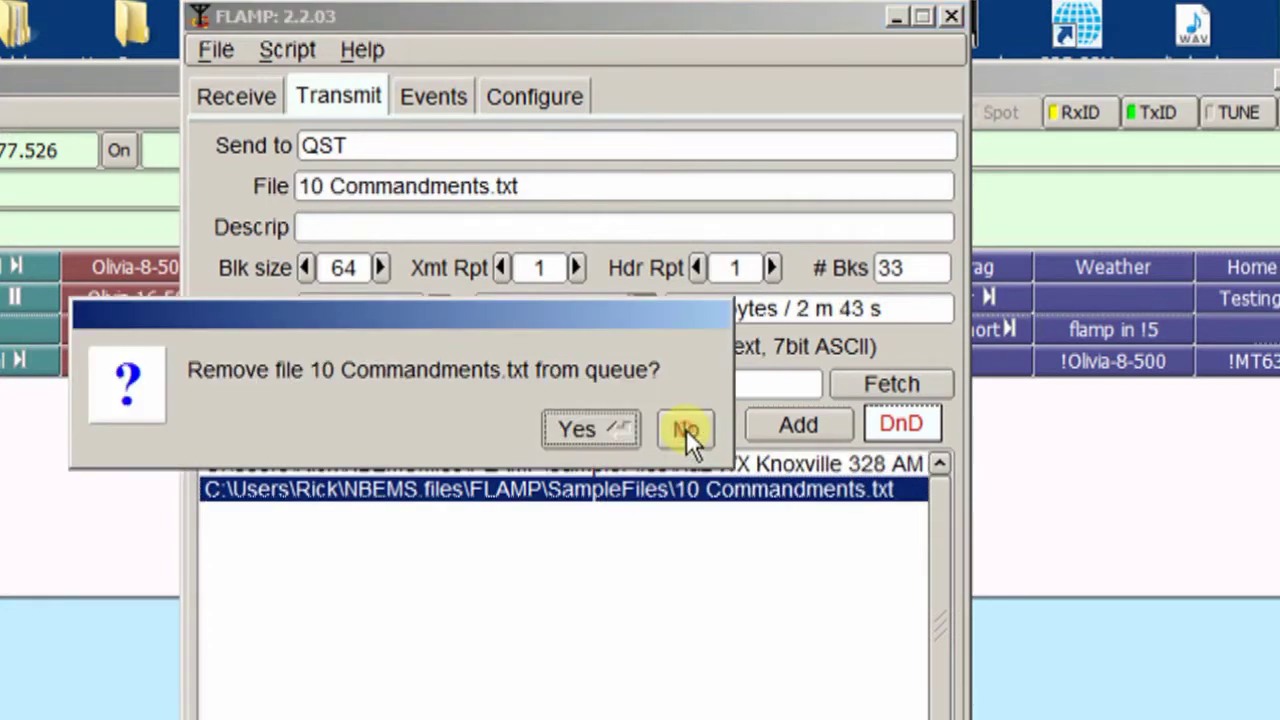
{"action": "left_click", "coordinate": [595, 426]}
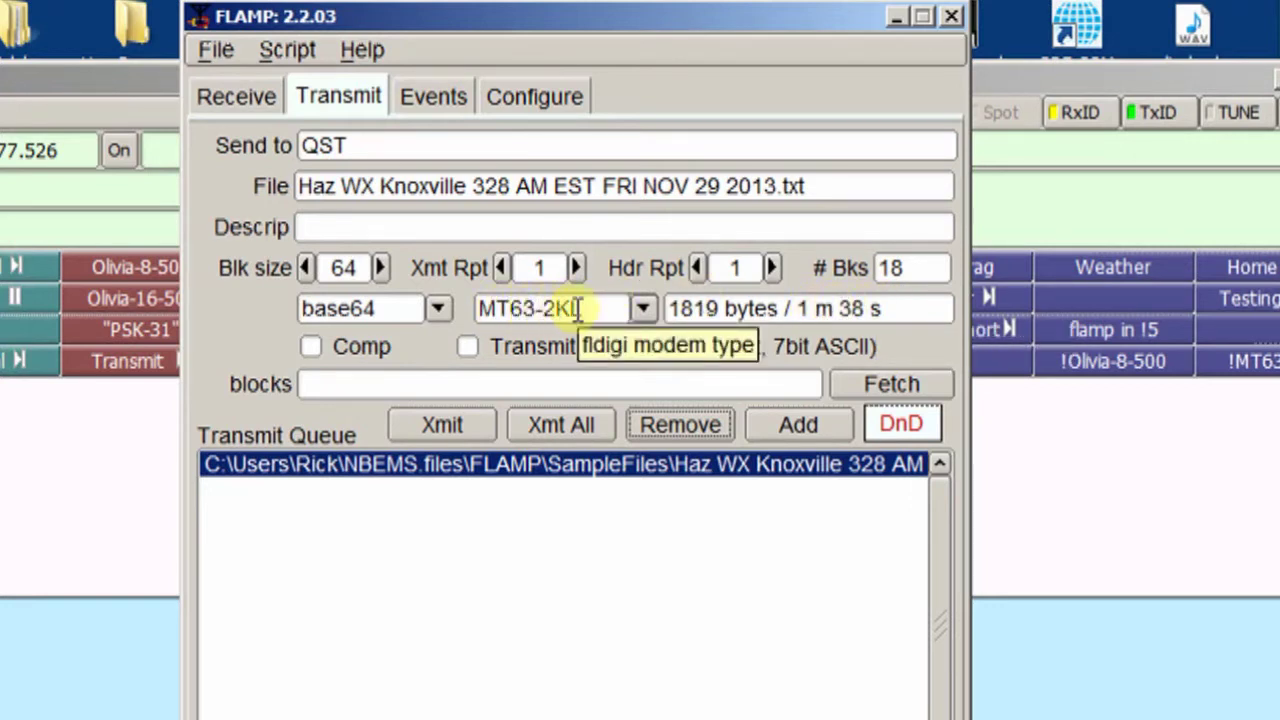
- Try the compression and unproto plain-text options on the queued weather file, leaving both disabled
{"action": "left_click", "coordinate": [311, 346]}
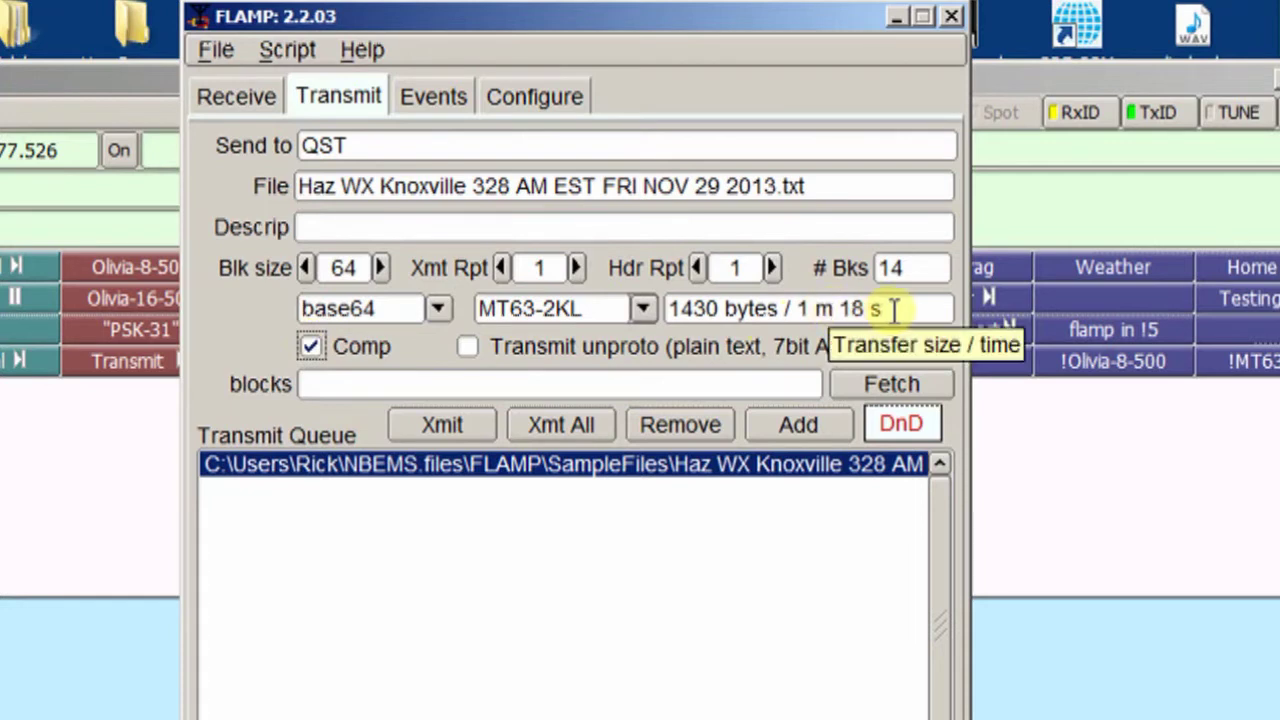
{"action": "left_click", "coordinate": [309, 347]}
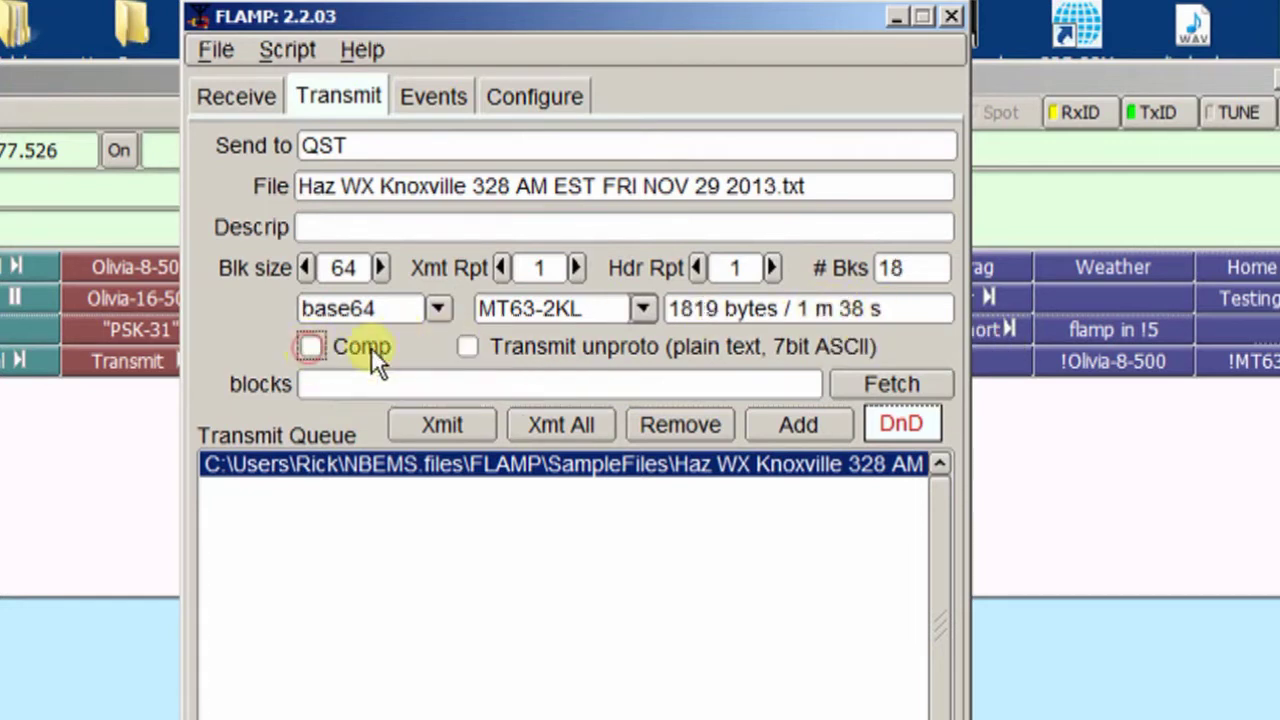
{"action": "left_click", "coordinate": [467, 347]}
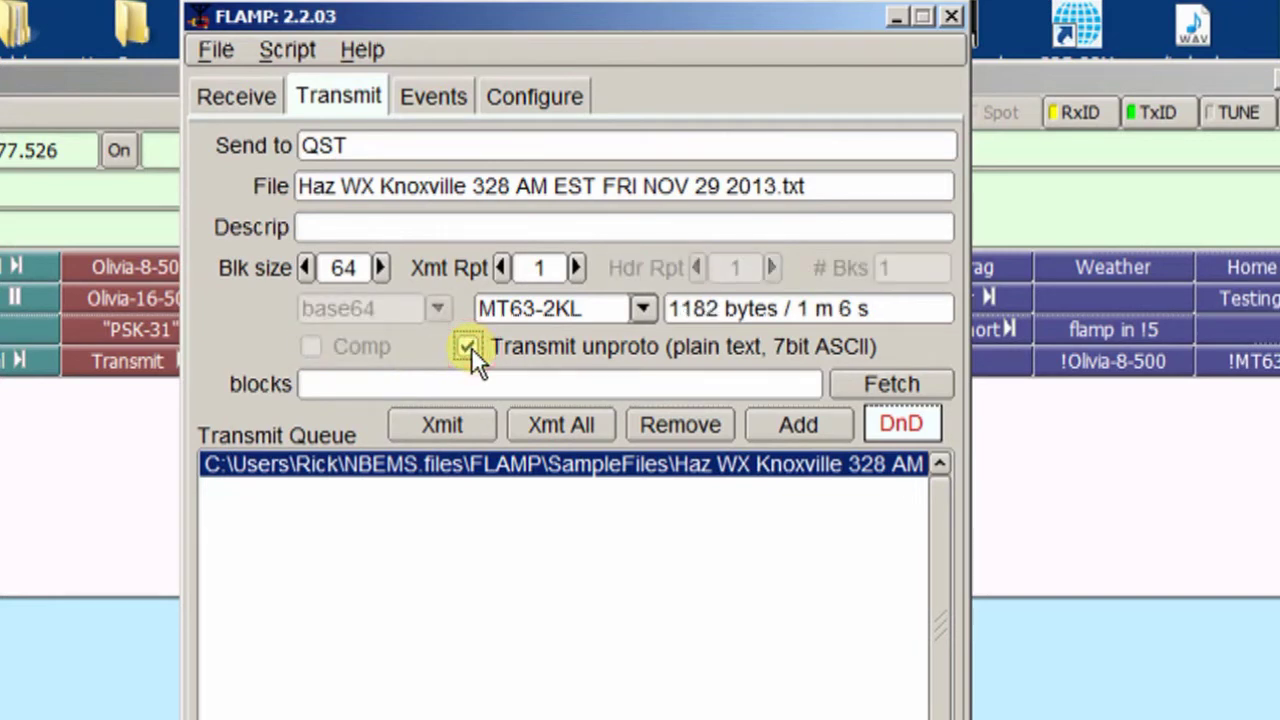
{"action": "left_click", "coordinate": [467, 347]}
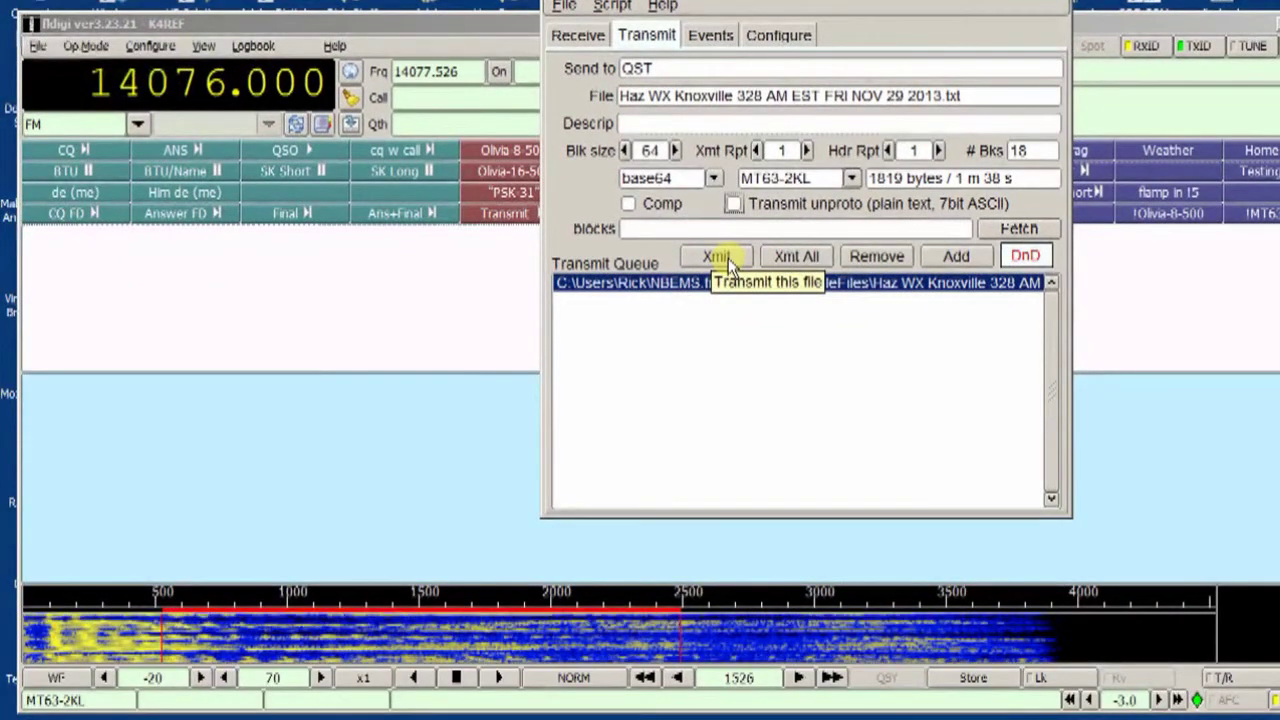
- Transmit the queued Haz WX Knoxville file using base64 and MT63-2KL
{"action": "left_click", "coordinate": [730, 262]}
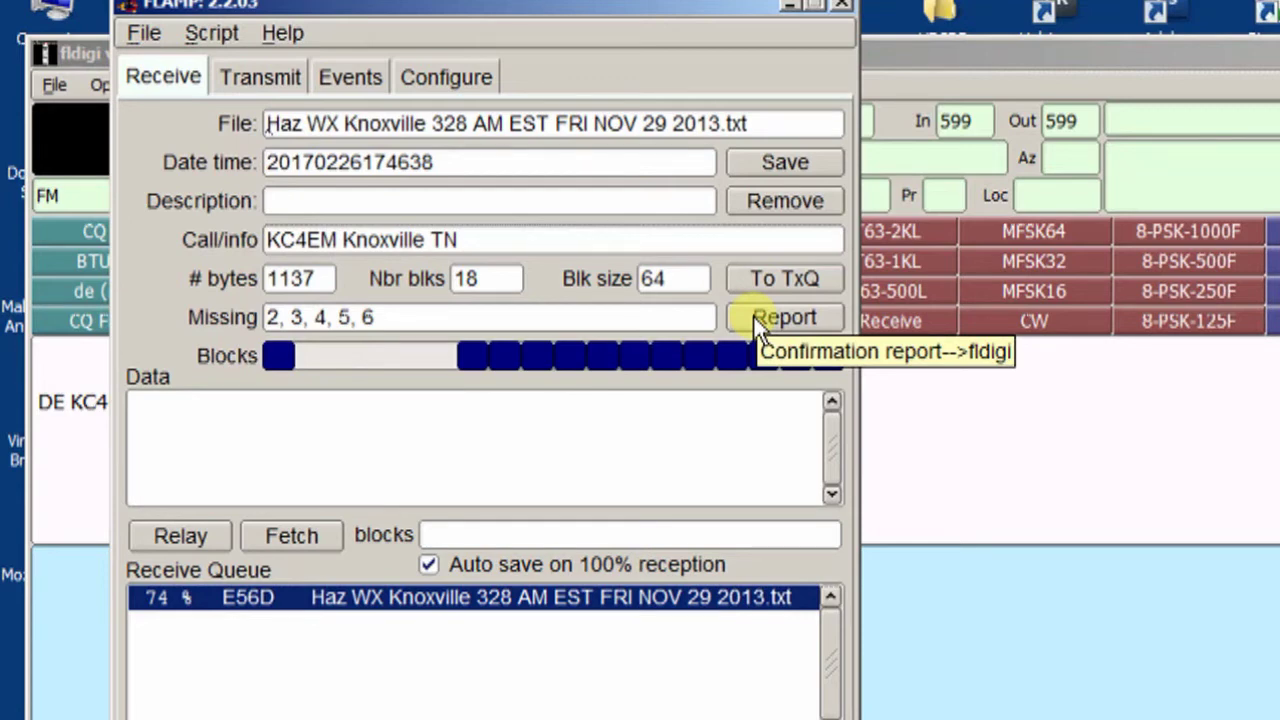
- Transmit the missing-blocks report for the received weather file and move the FLAMP window aside
{"action": "left_click", "coordinate": [753, 315]}
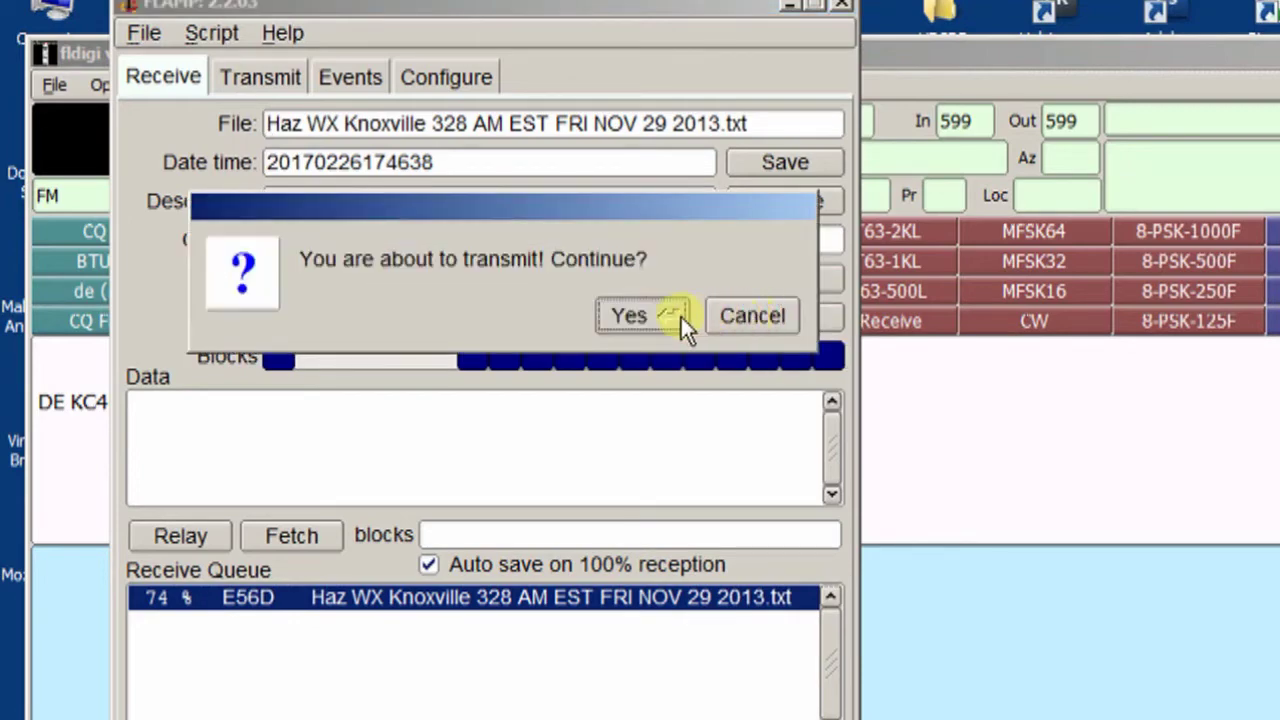
{"action": "left_click", "coordinate": [648, 315]}
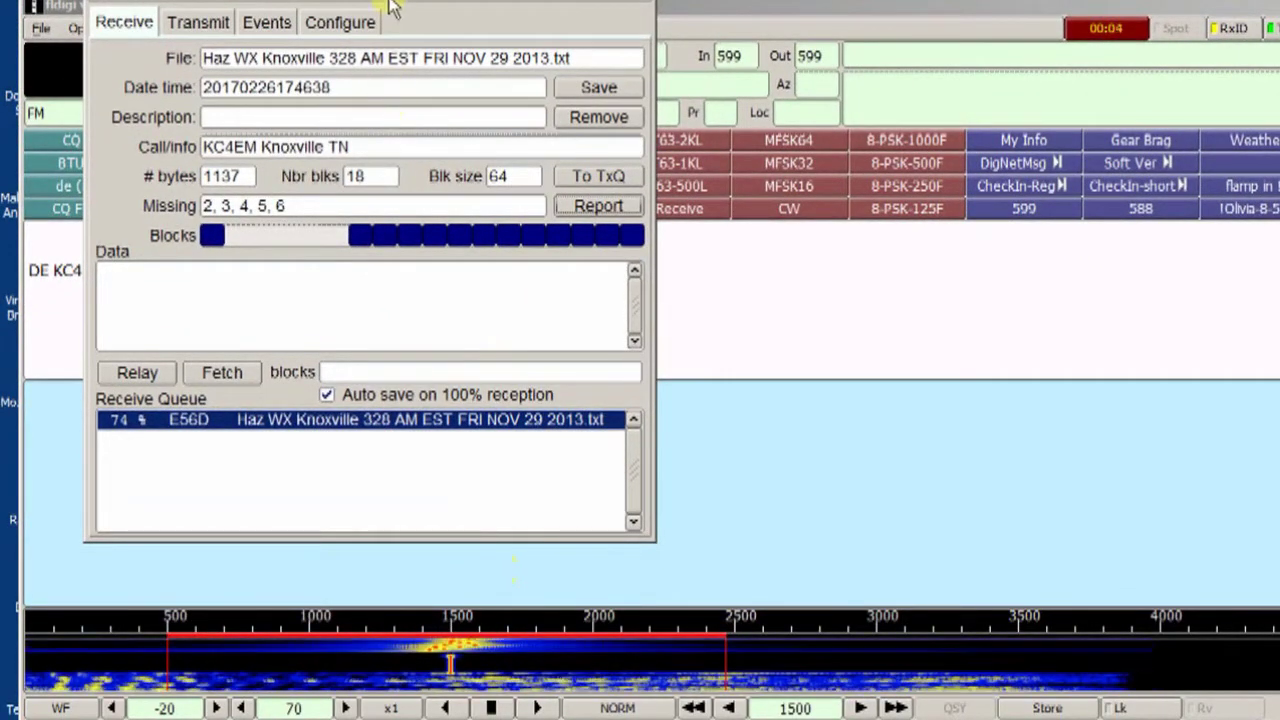
{"action": "left_click_drag", "start_coordinate": [395, 0], "coordinate": [755, 3]}
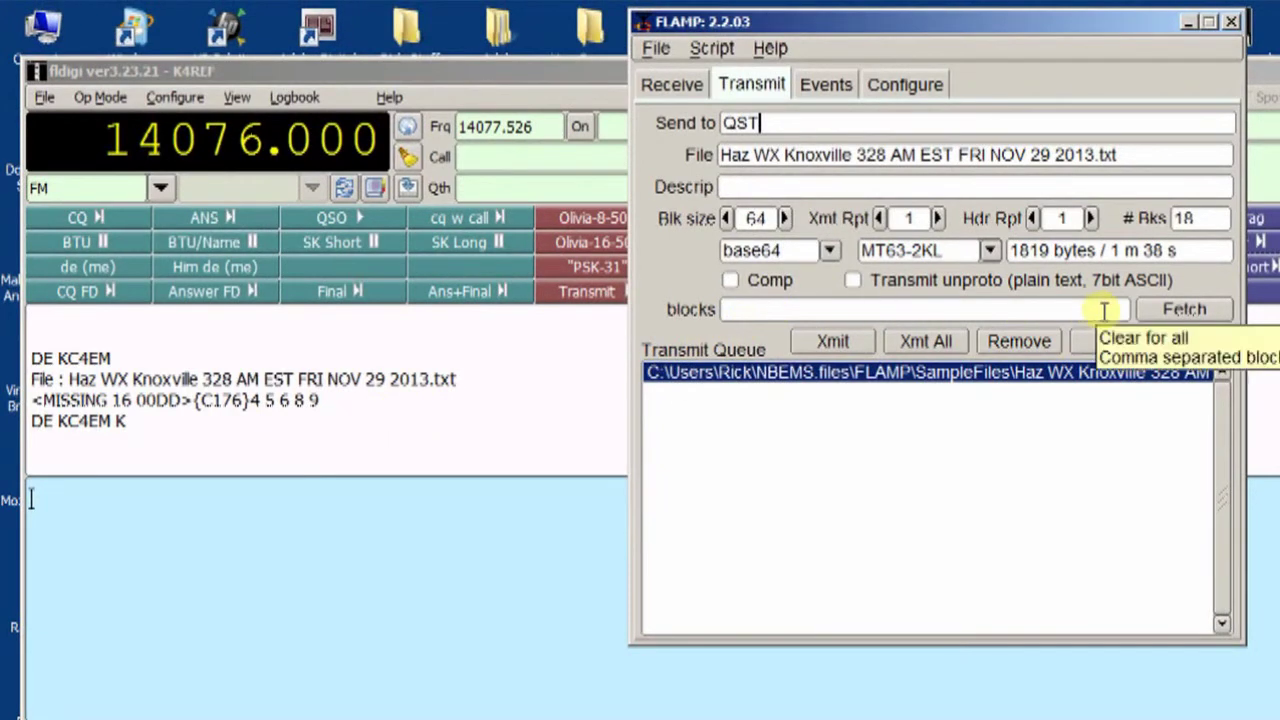
- Fetch the reported missing blocks 4, 5, 6, 8 and 9 at the sending station and retransmit them
{"action": "left_click", "coordinate": [1180, 312]}
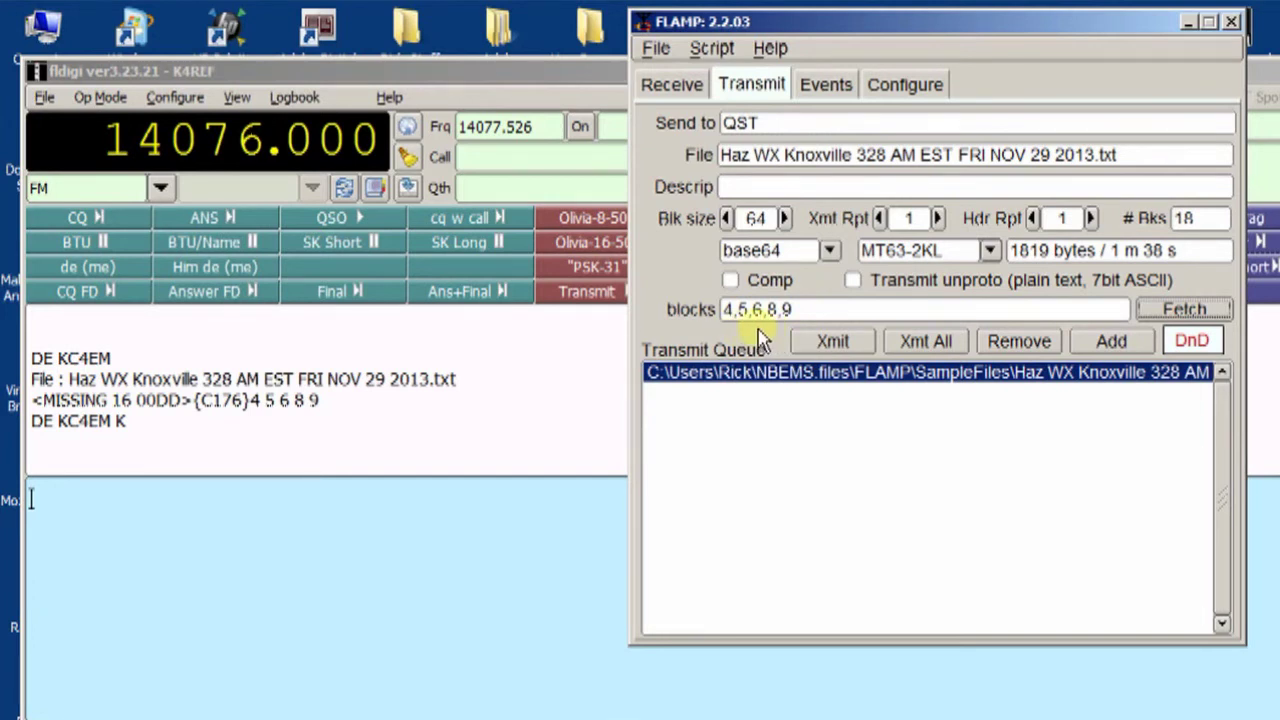
{"action": "left_click", "coordinate": [832, 342]}
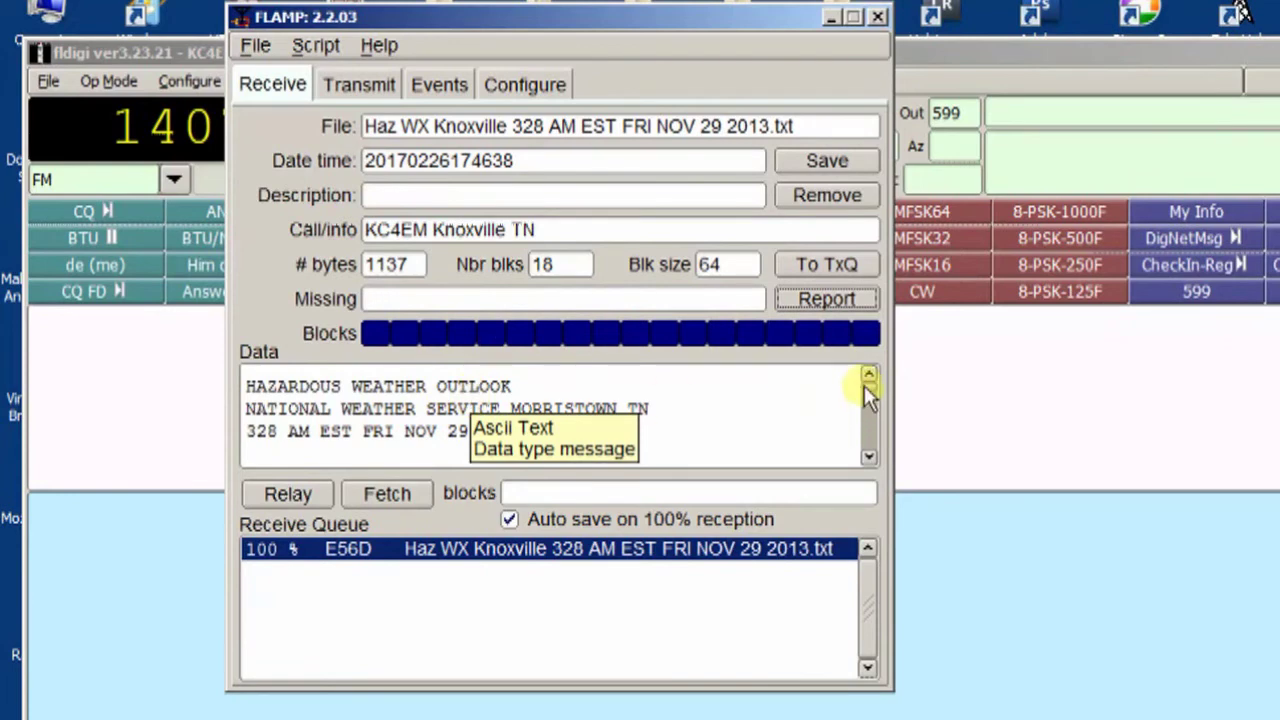
- Review the received weather message text at the receiving station
{"action": "mouse_move", "coordinate": [864, 387]}
{"action": "left_mouse_down"}
{"action": "mouse_move", "coordinate": [868, 447]}
{"action": "mouse_move", "coordinate": [861, 381]}
{"action": "left_mouse_up"}
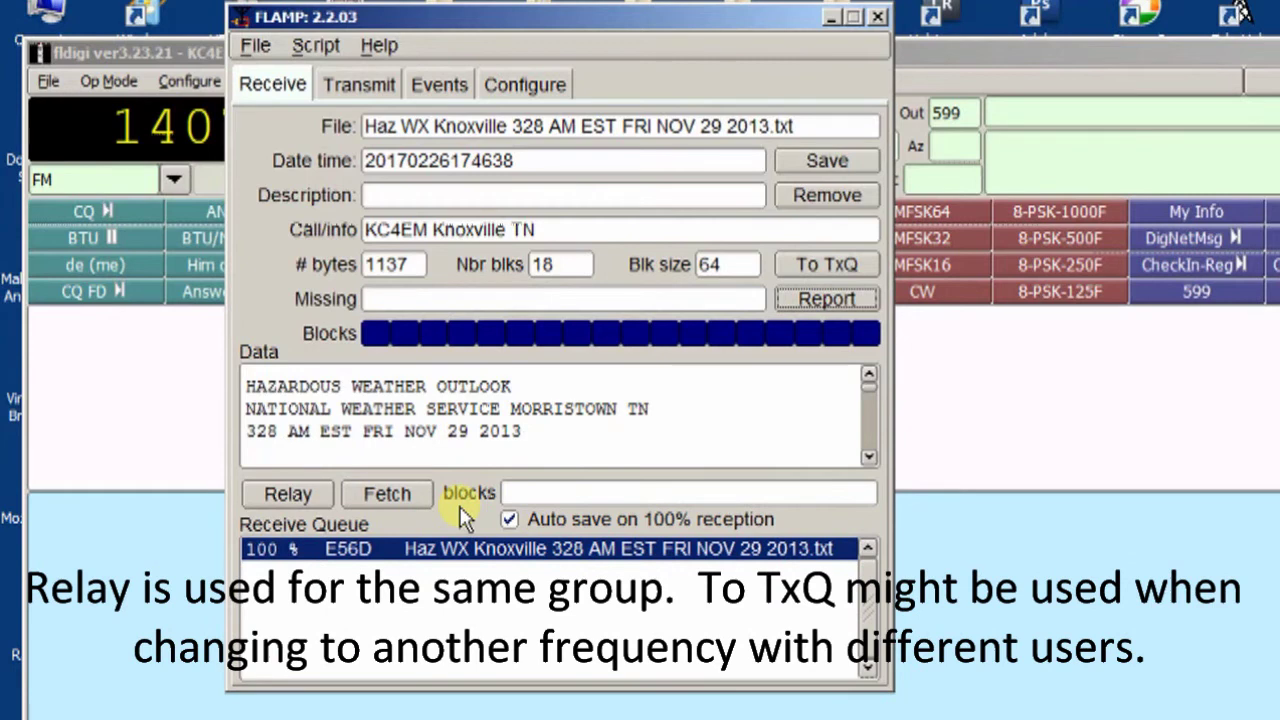
- Copy the received Haz WX Knoxville file to the transmit queue, saving it under its existing name in the FLAMP rx folder, and check its queue entry
{"action": "left_click", "coordinate": [816, 258]}
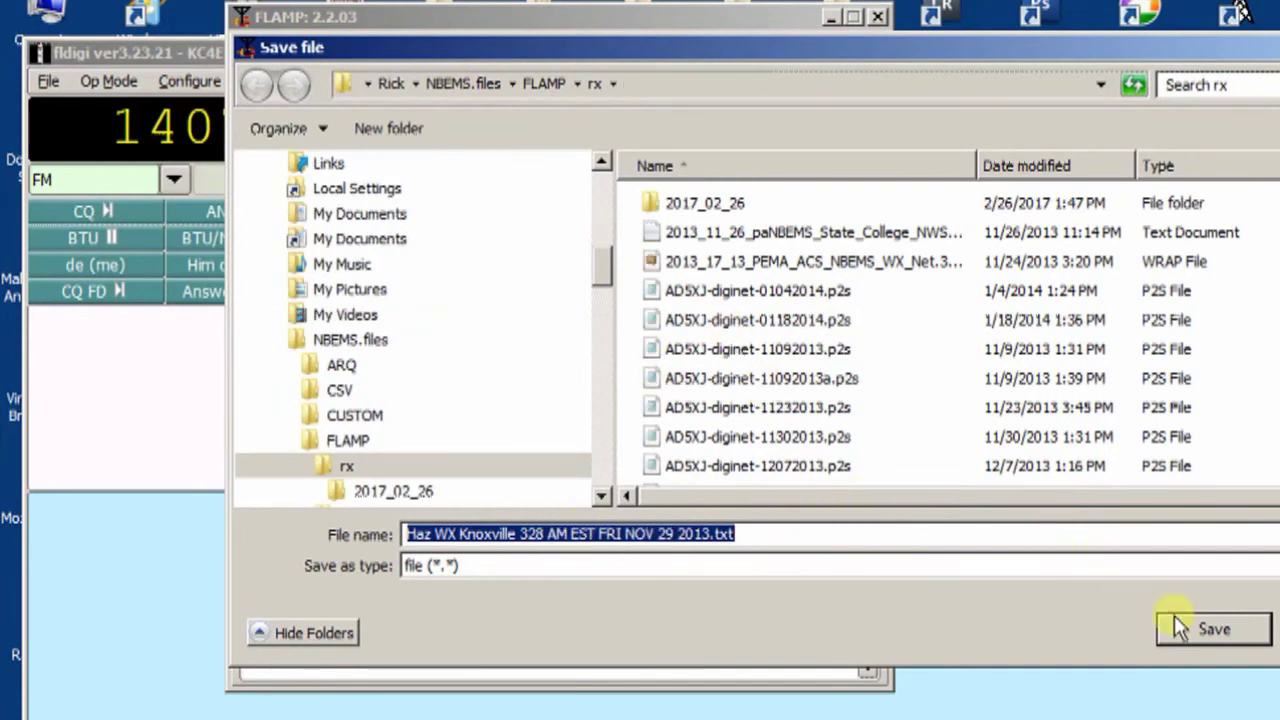
{"action": "left_click", "coordinate": [1202, 631]}
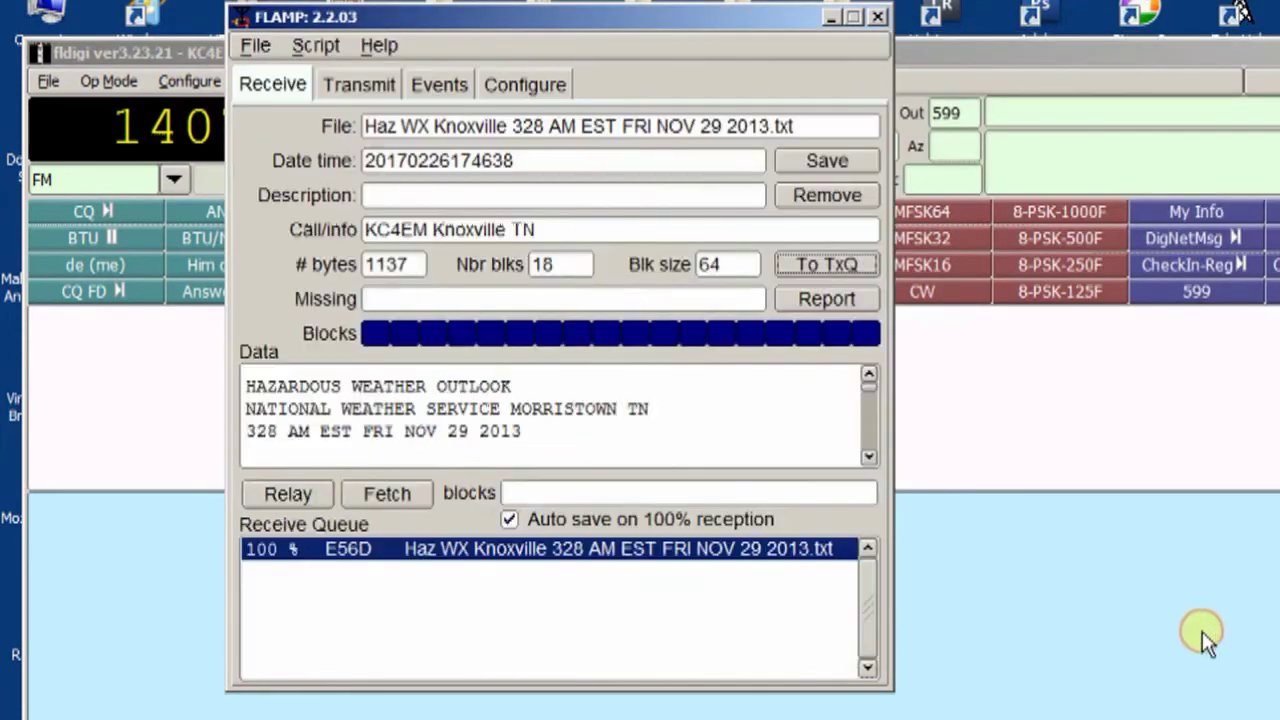
{"action": "left_click", "coordinate": [366, 85]}
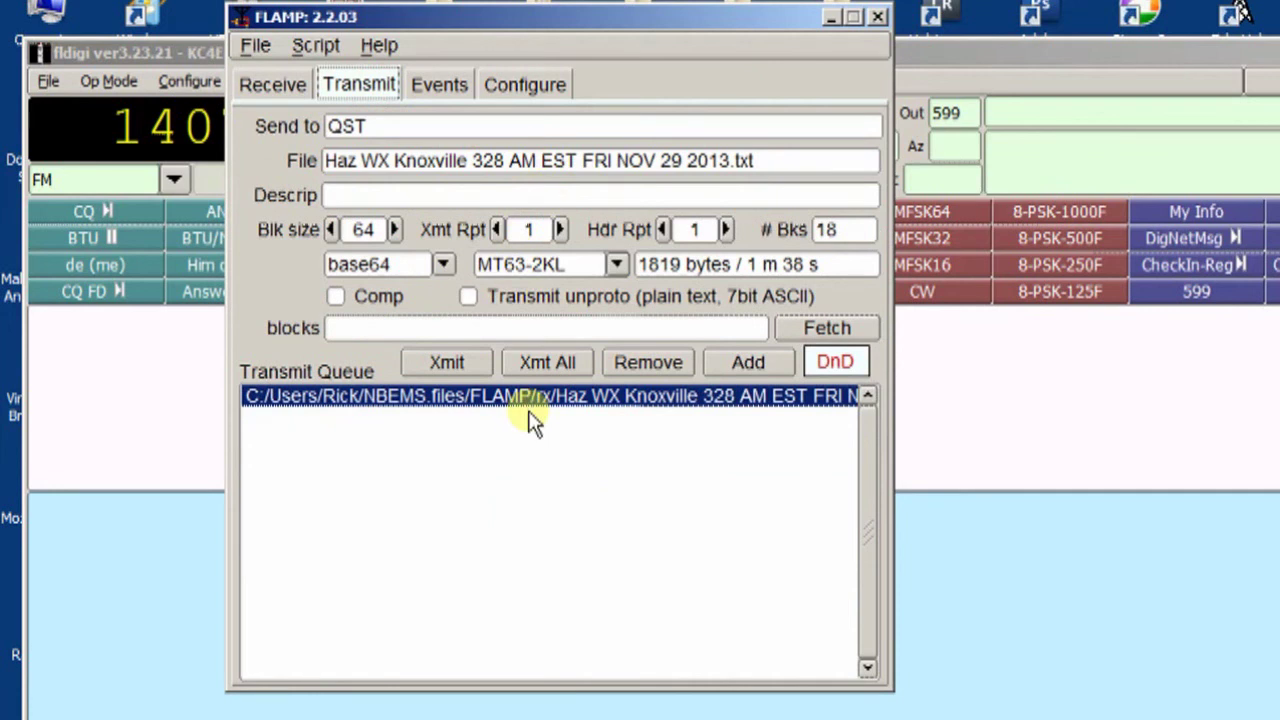
{"action": "left_click", "coordinate": [281, 82]}
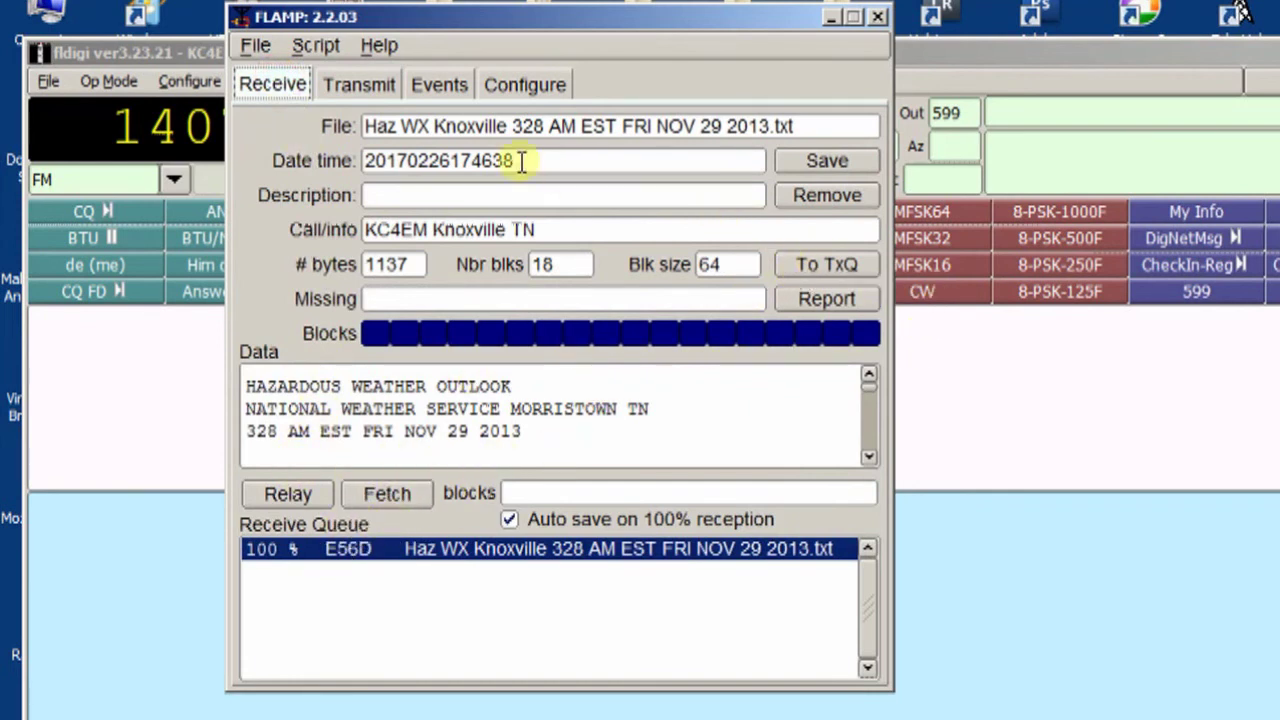
{"action": "left_click", "coordinate": [361, 85]}
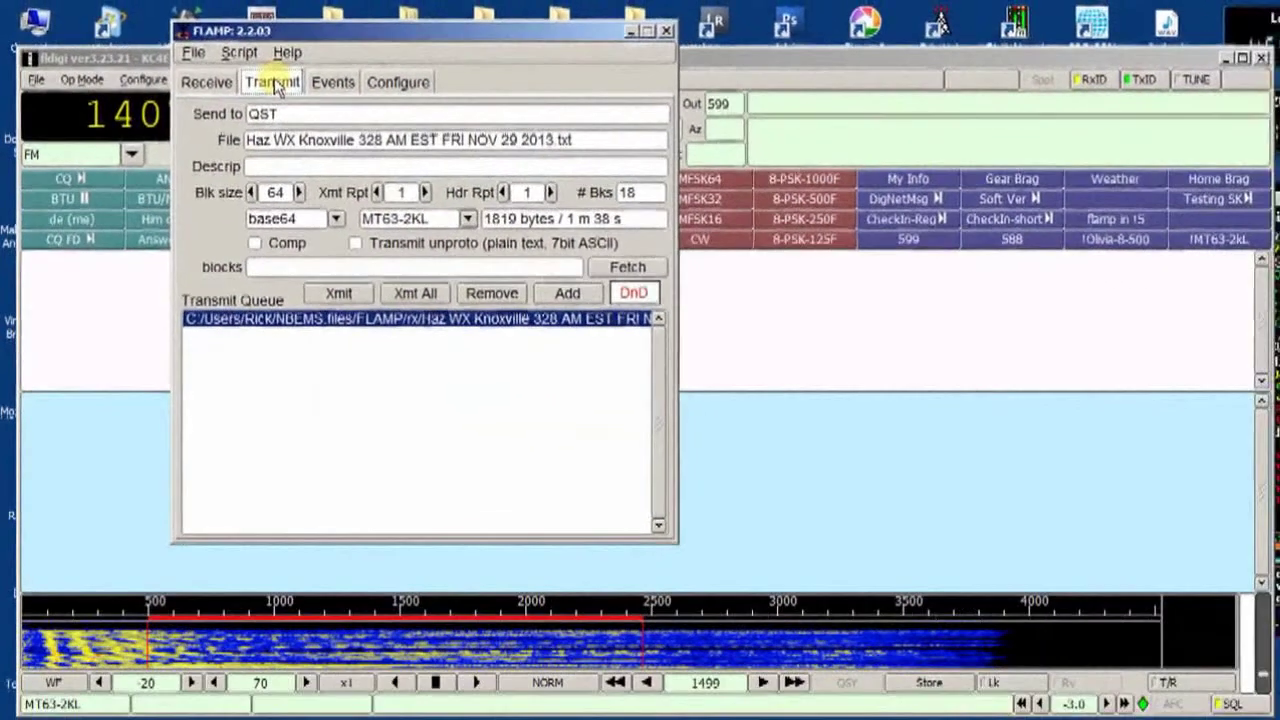
{"action": "left_click", "coordinate": [207, 83]}
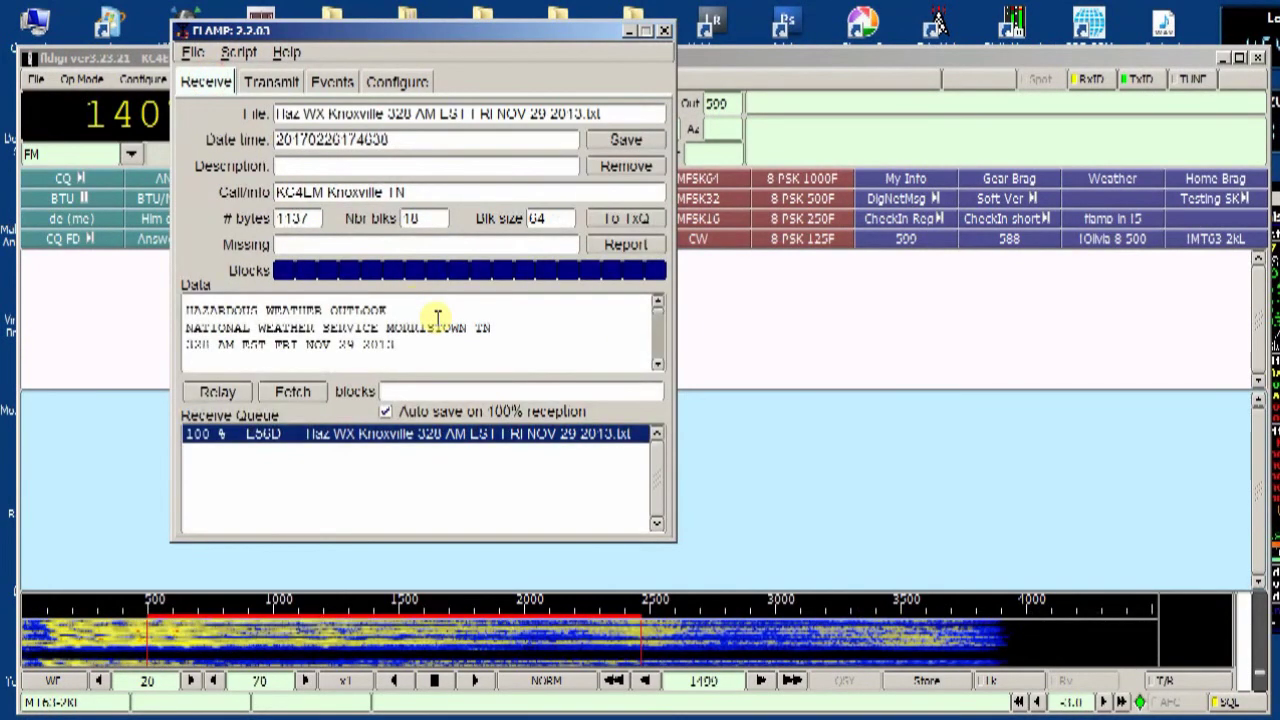